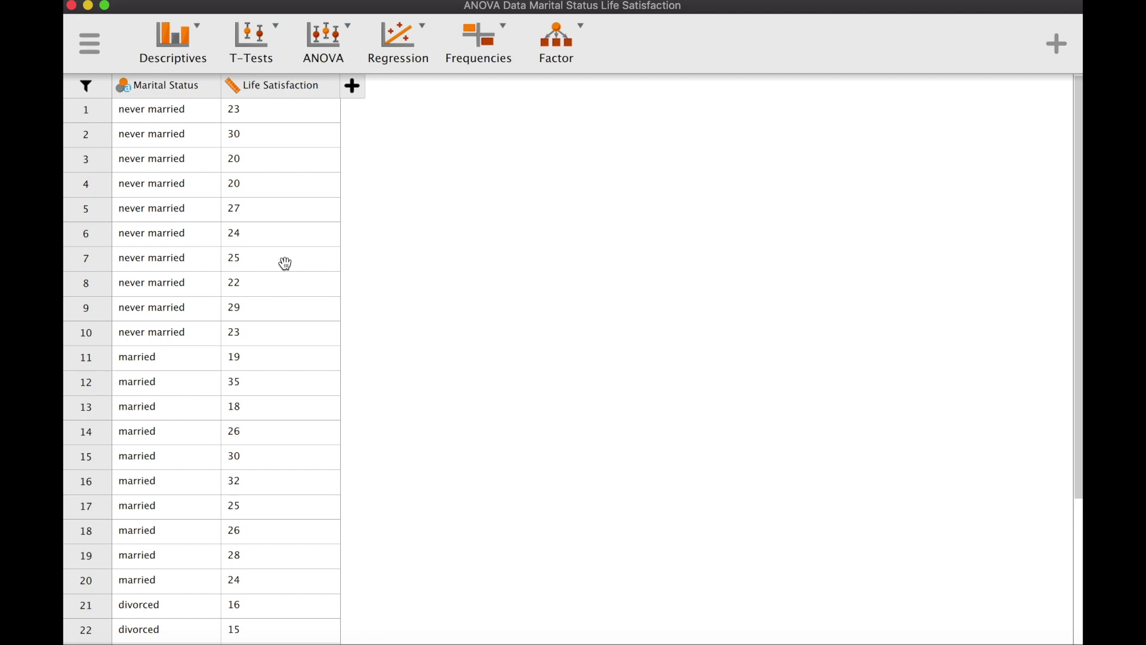
Look through the marital status and life satisfaction data rows and start a classical ANOVA.
scroll(289, 333, "down", 2)
scroll(290, 337, "up", 2)
scroll(290, 337, "down", 5)
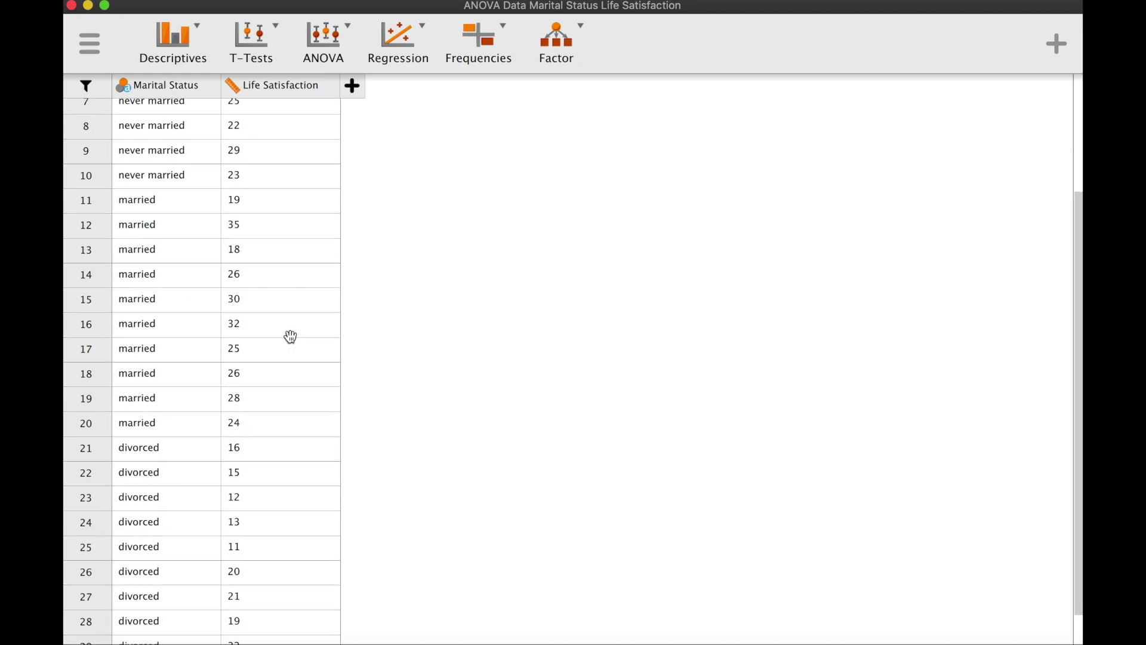
scroll(290, 337, "up", 3)
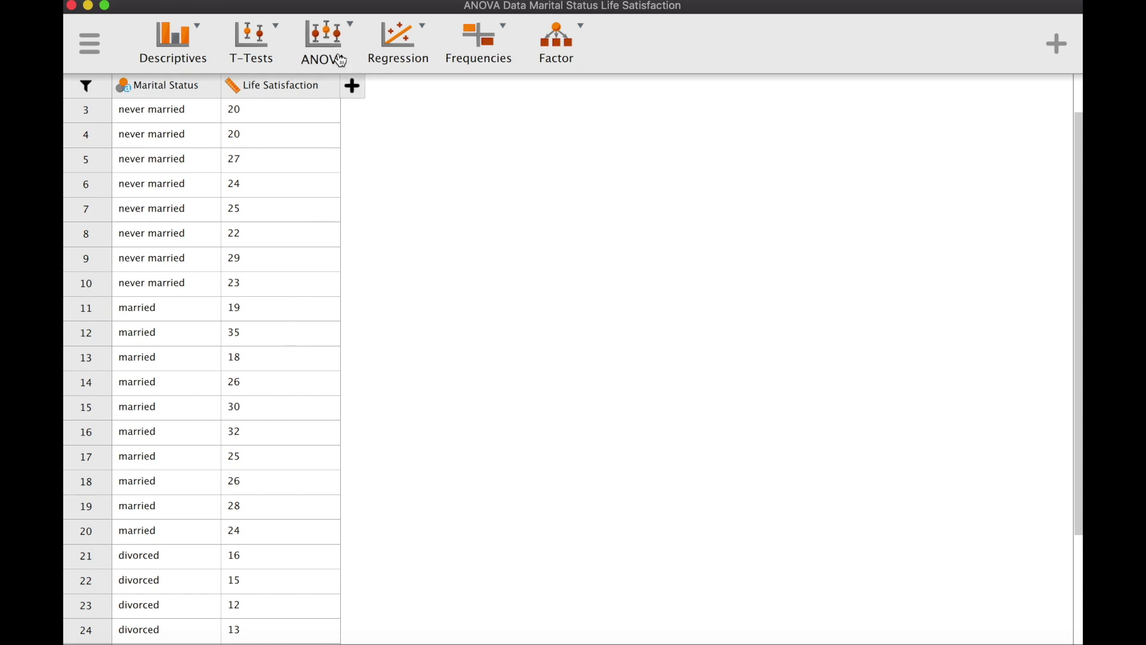
left_click(340, 59)
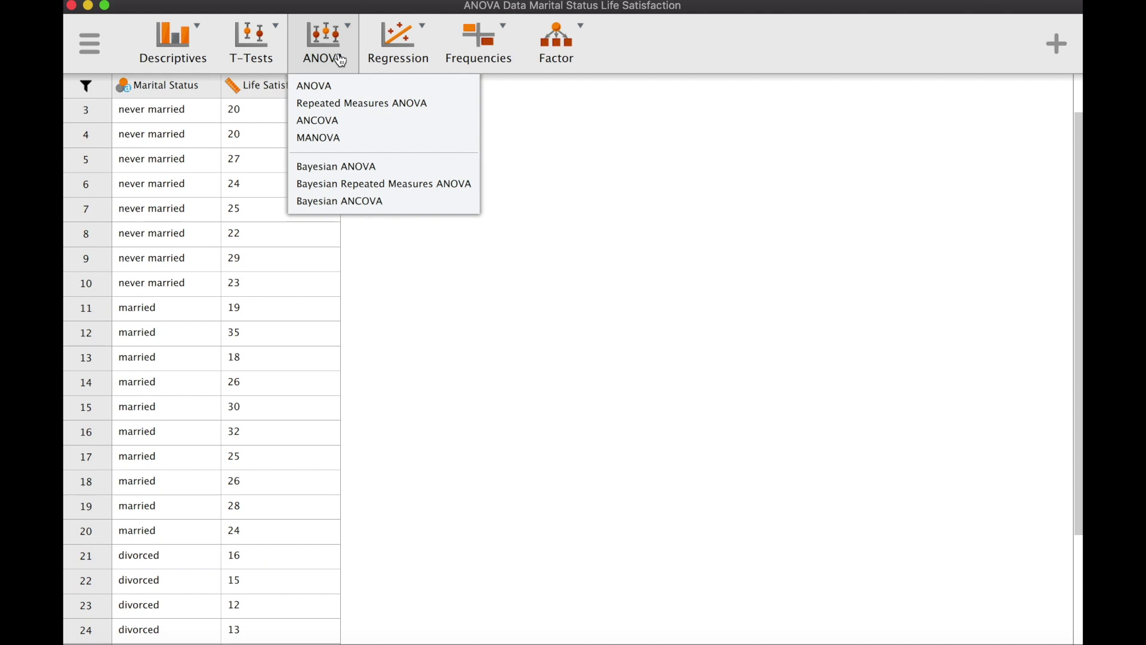
left_click(376, 90)
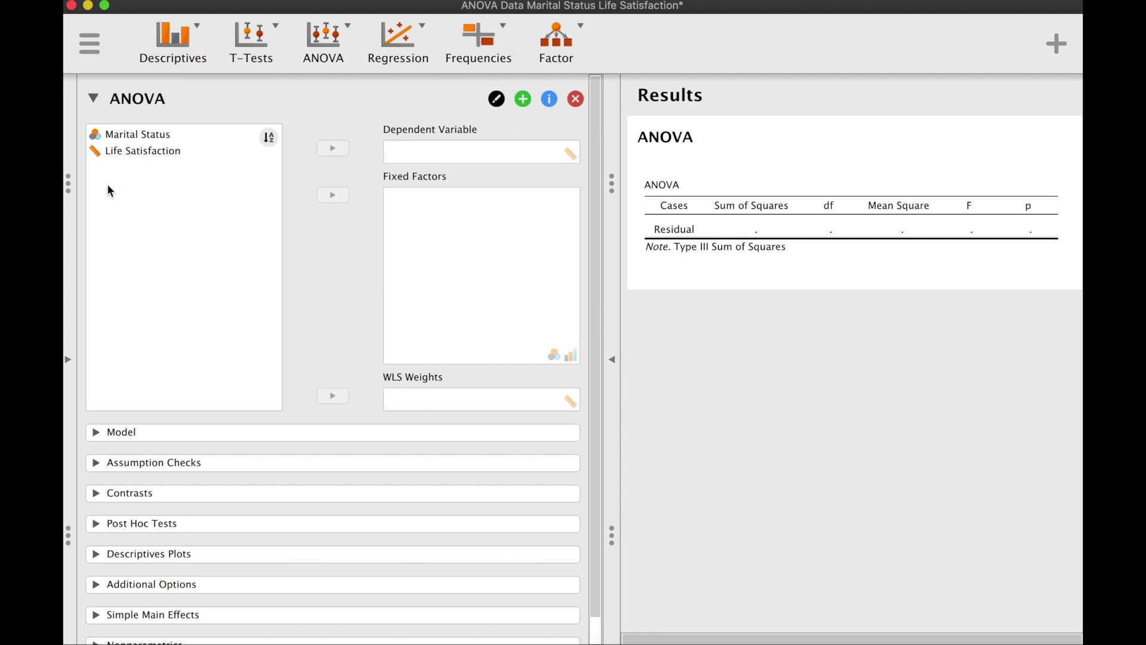
Assign Life Satisfaction as the ANOVA's dependent variable and Marital Status as its fixed factor.
left_click(134, 158)
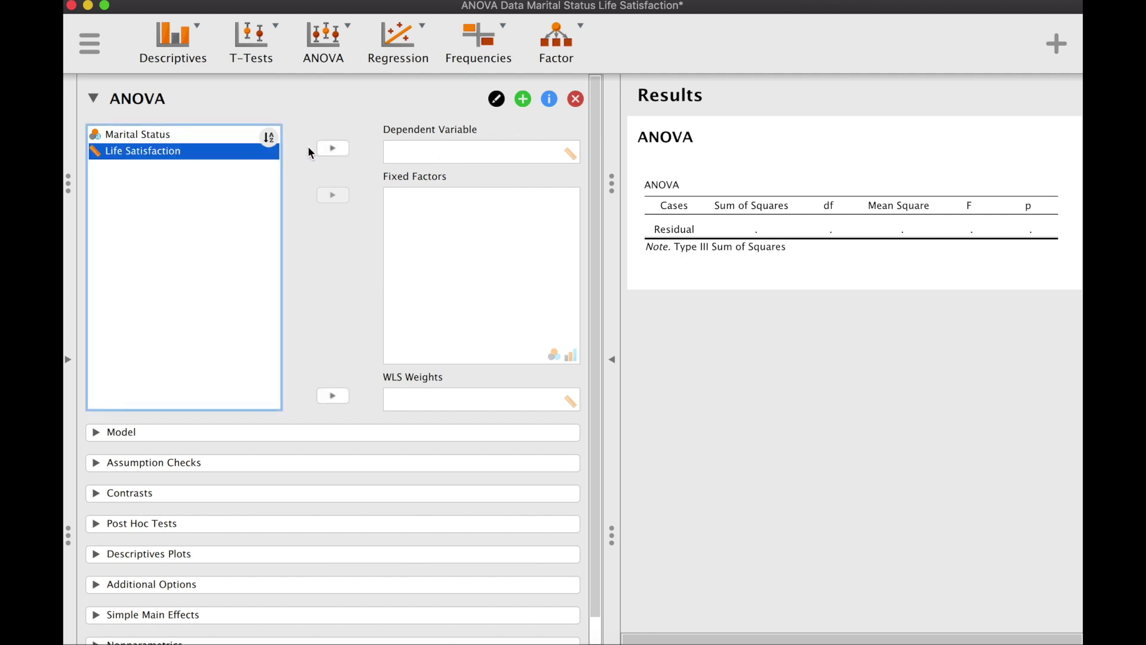
left_click(339, 148)
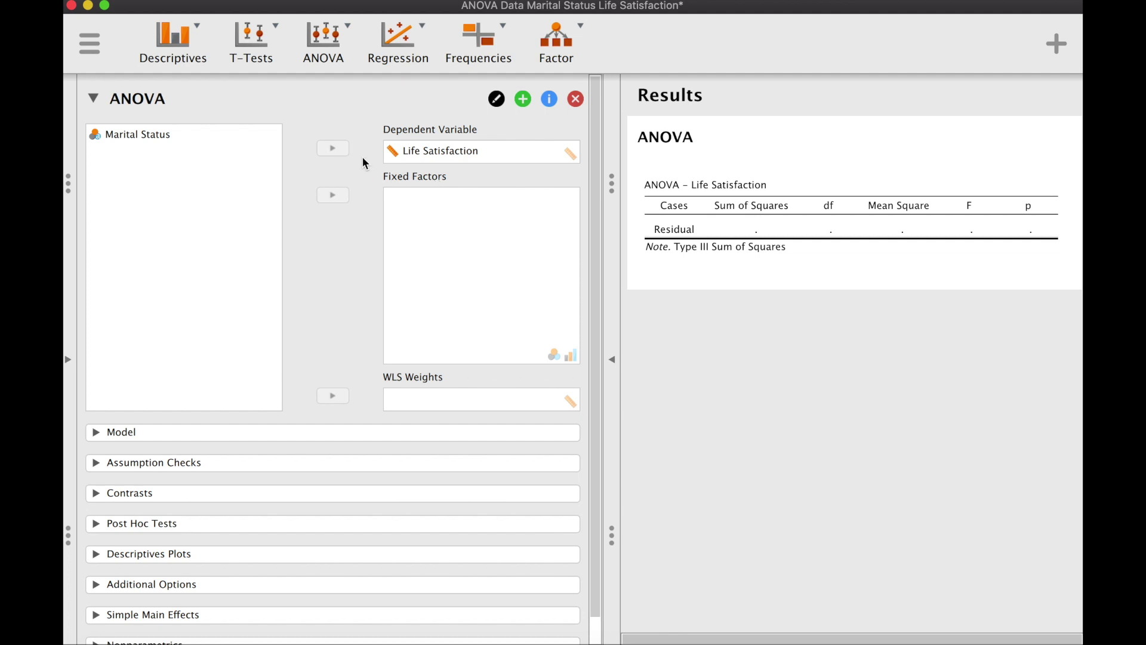
left_click(160, 141)
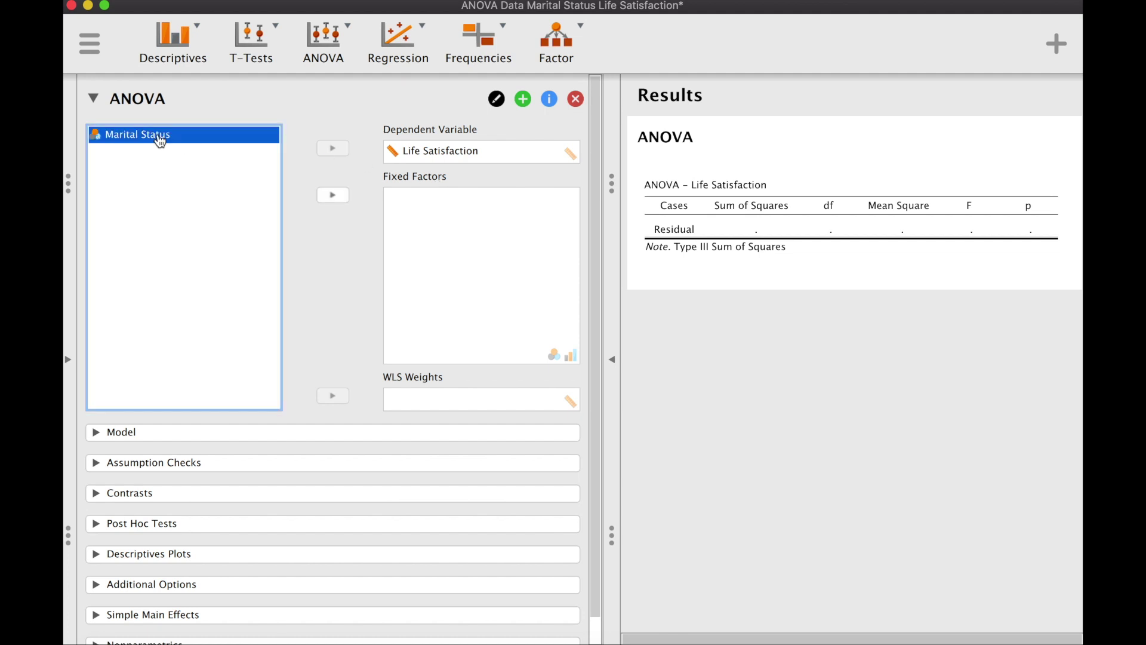
left_click(333, 196)
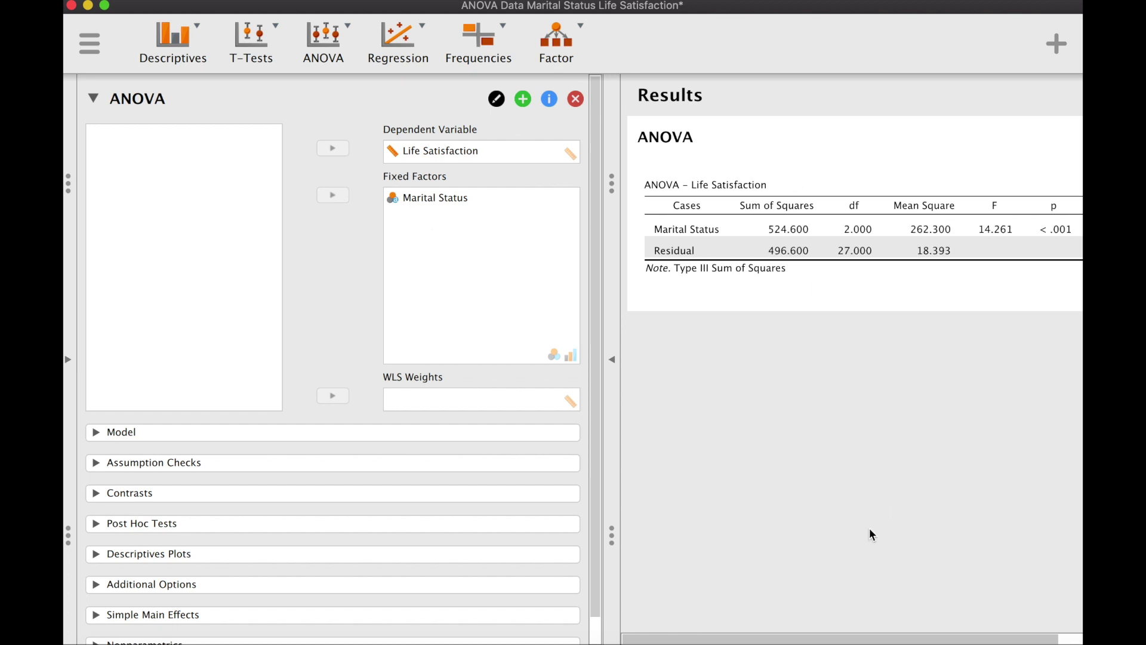
left_click_drag(834, 642, 847, 640)
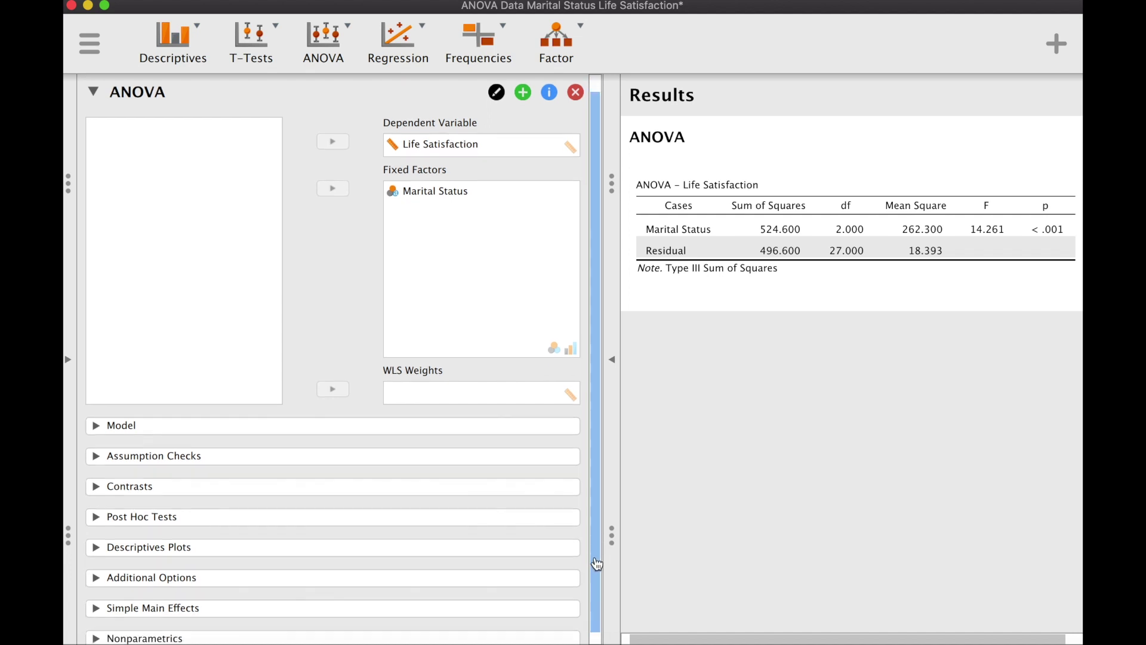
Enable the homogeneity tests in the ANOVA's assumption checks.
scroll(596, 537, "down", 2)
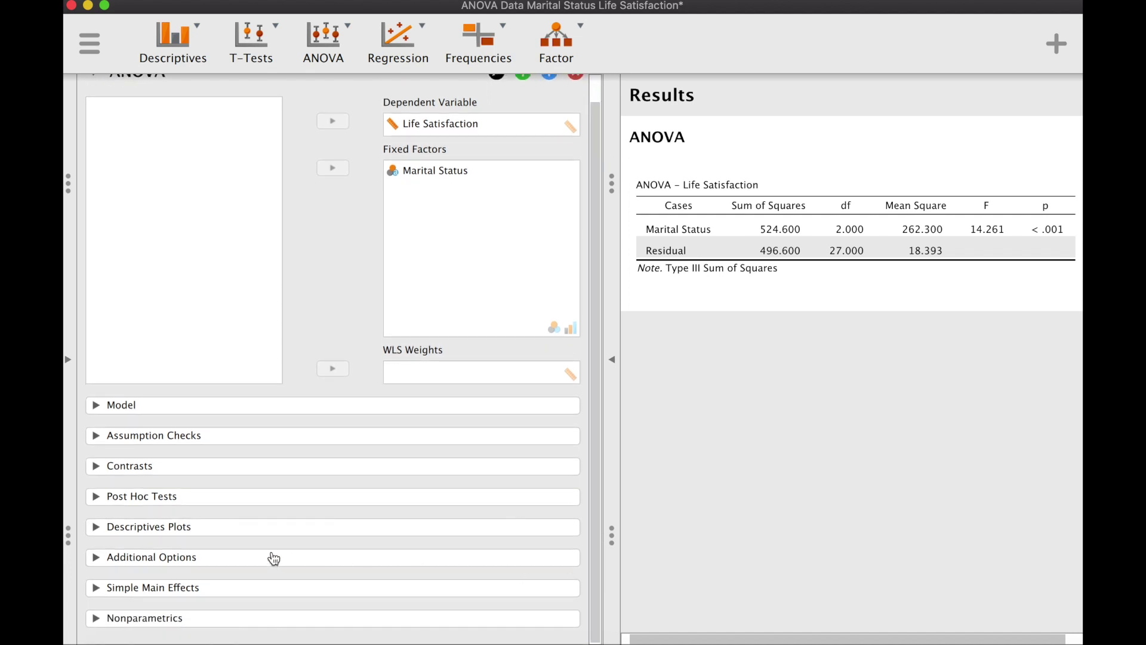
left_click(96, 436)
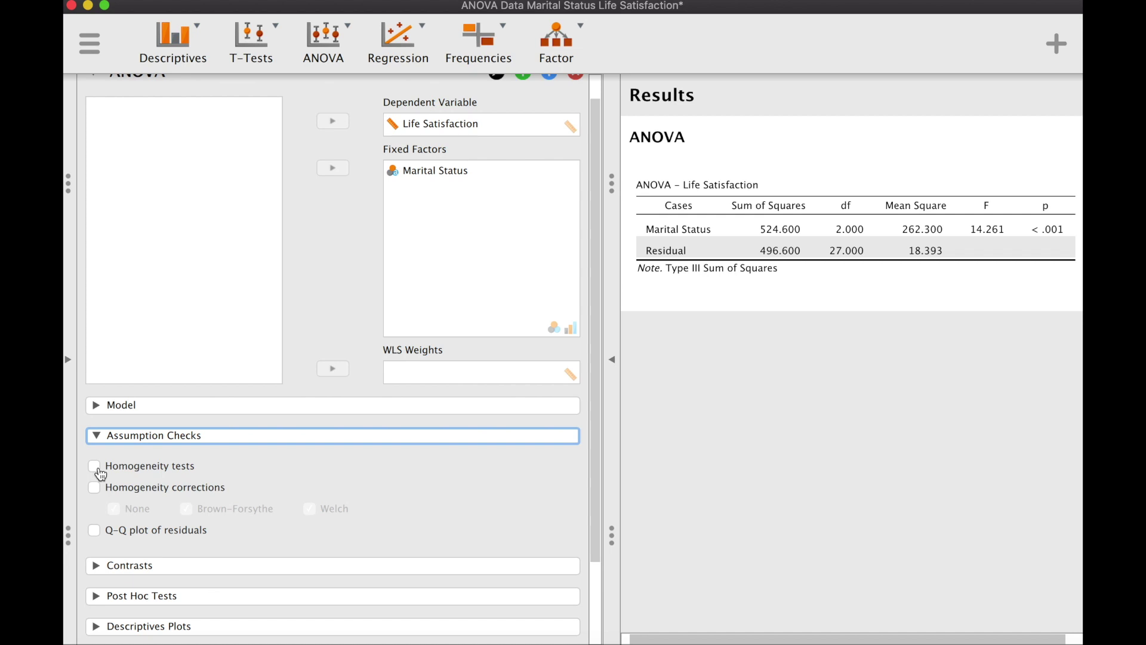
left_click(95, 466)
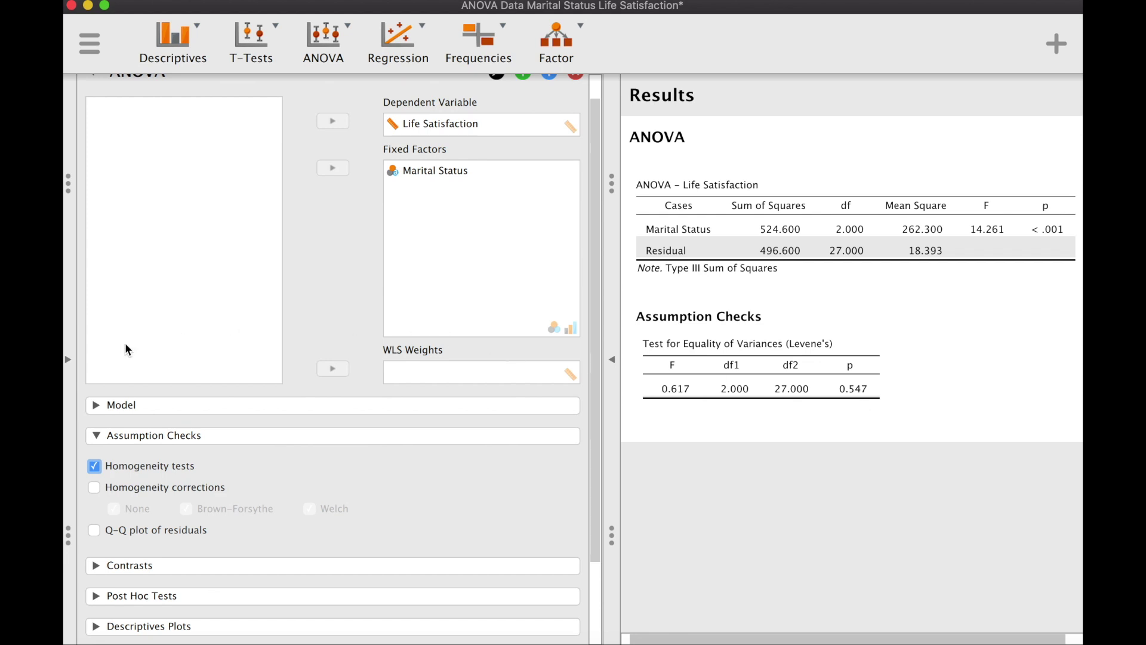
Review the life satisfaction scores of the marital status groups in the data table and return to the analysis.
left_click(69, 366)
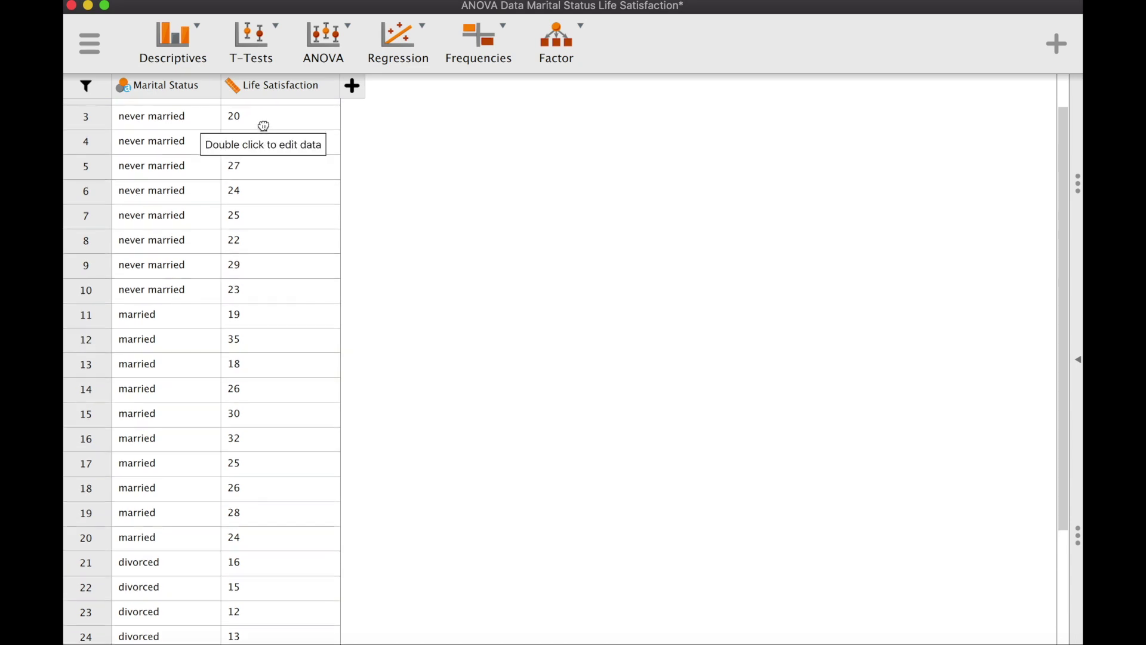
scroll(265, 135, "up", 2)
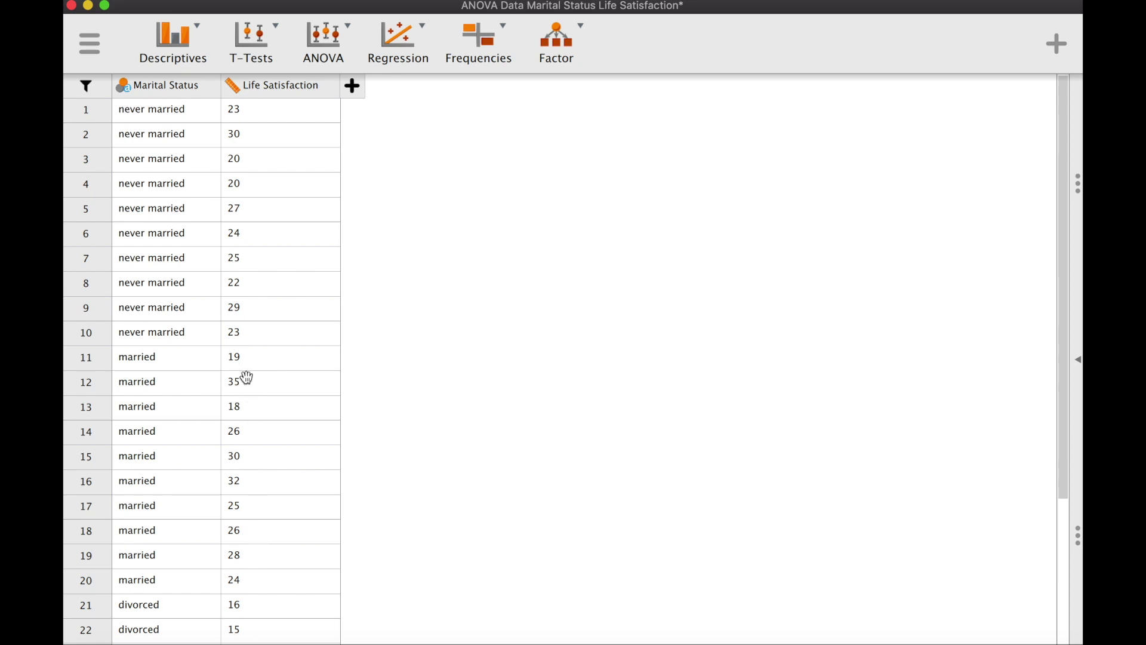
scroll(247, 432, "down", 5)
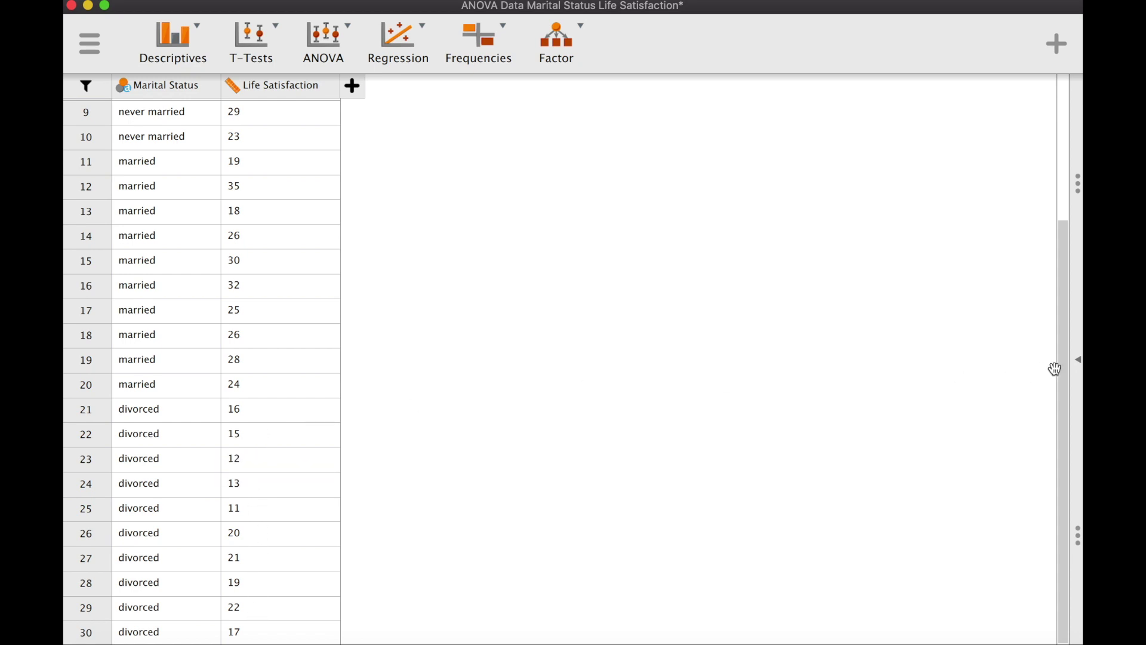
left_click(1078, 364)
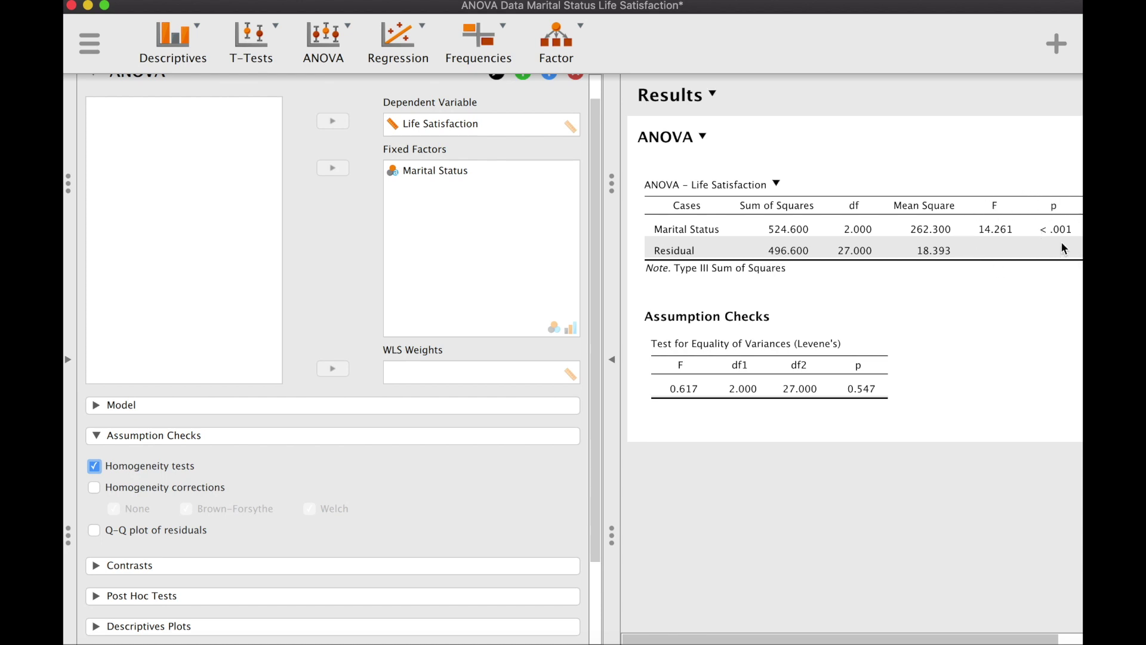
Collapse the assumption checks and add marginal means for Marital Status in the additional options.
left_click(329, 441)
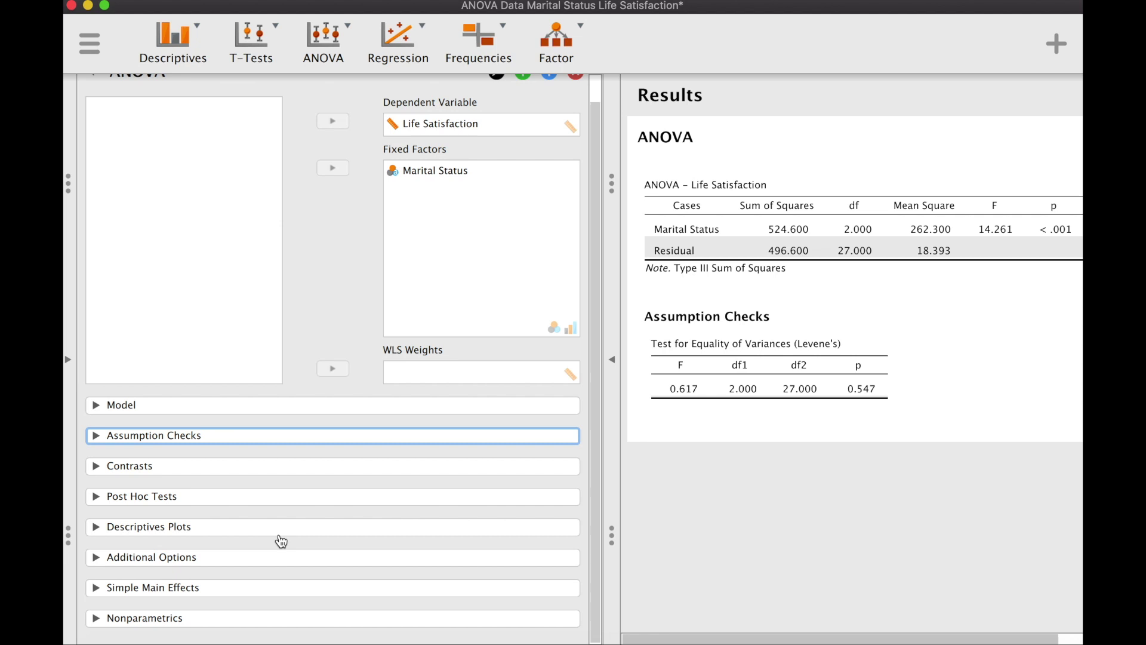
left_click(99, 560)
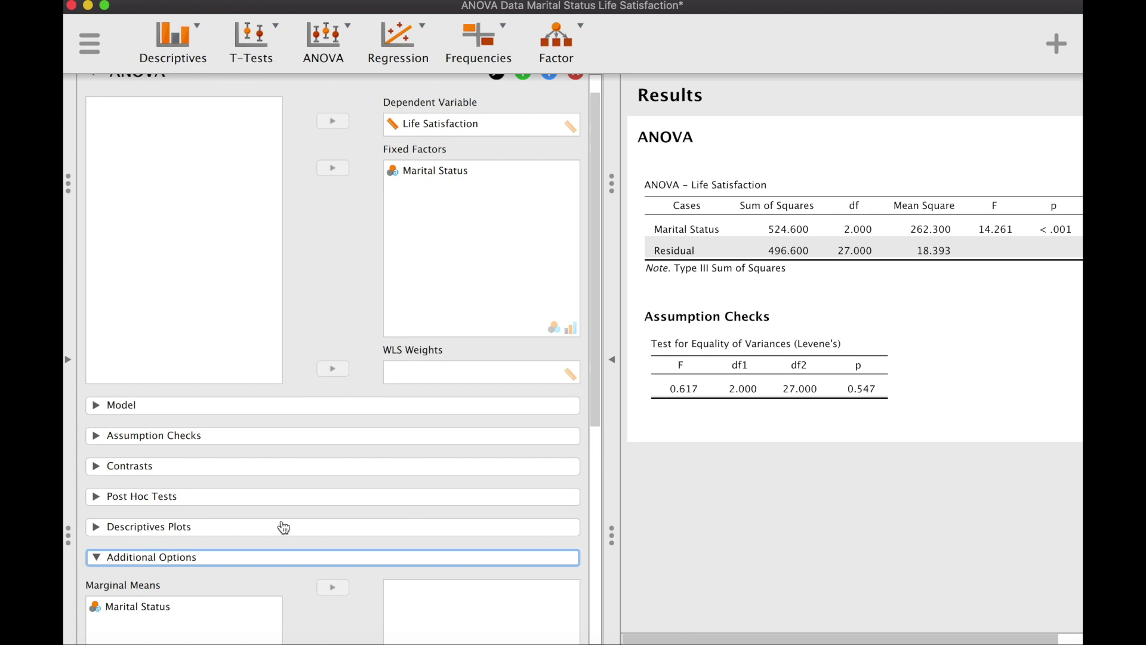
scroll(281, 527, "down", 6)
scroll(284, 527, "up", 3)
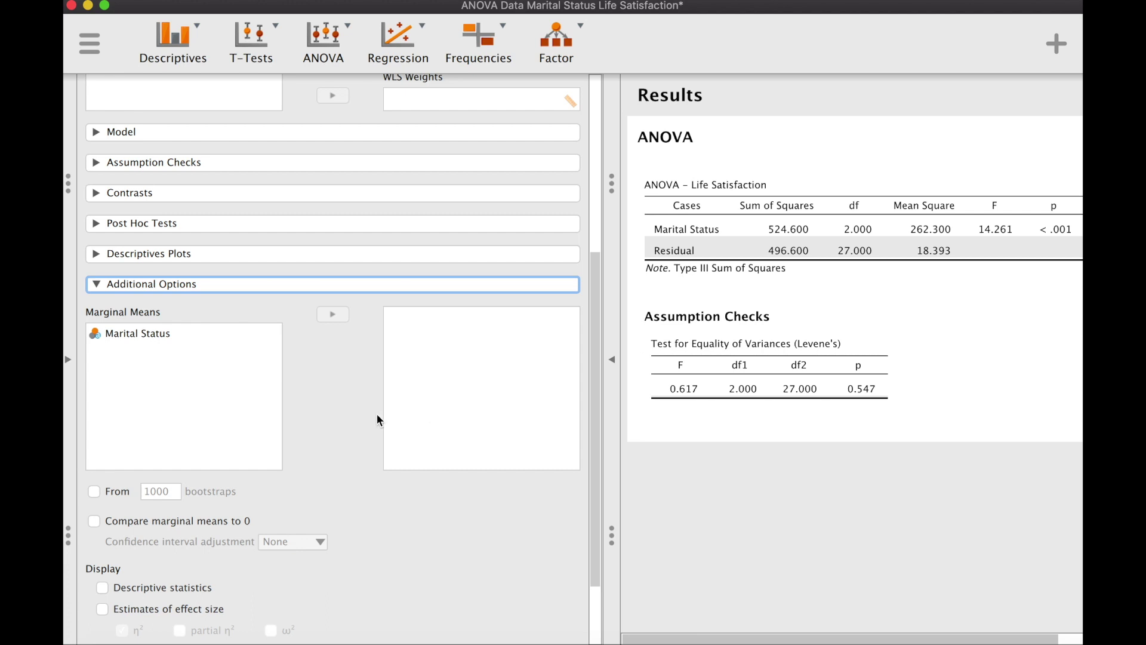
left_click(149, 342)
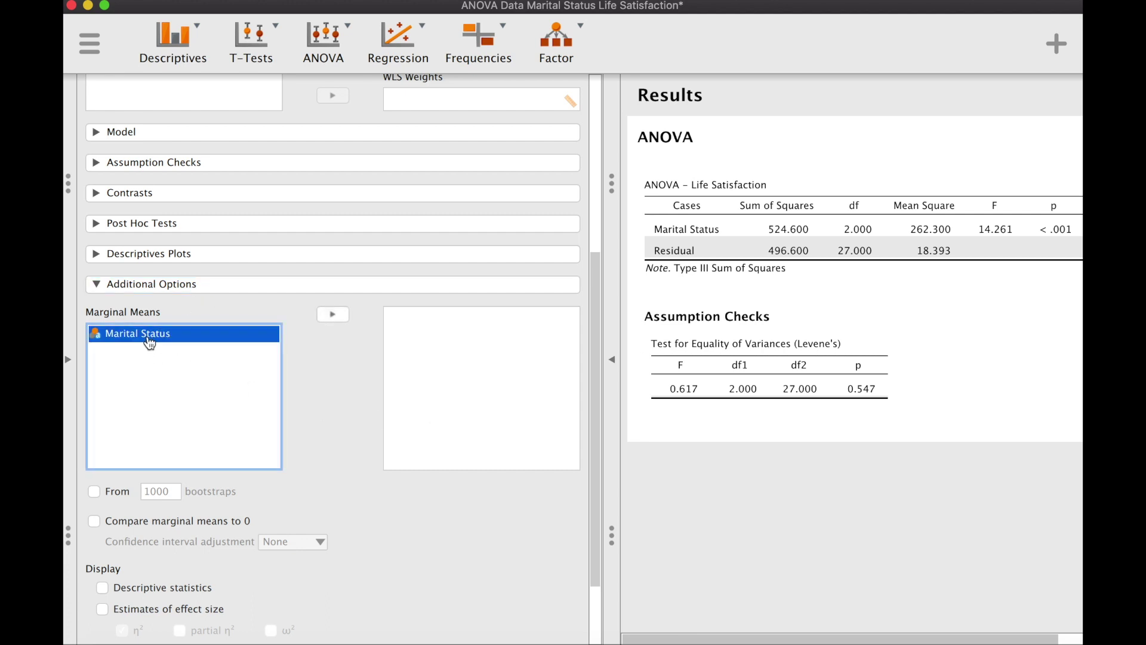
left_click(345, 318)
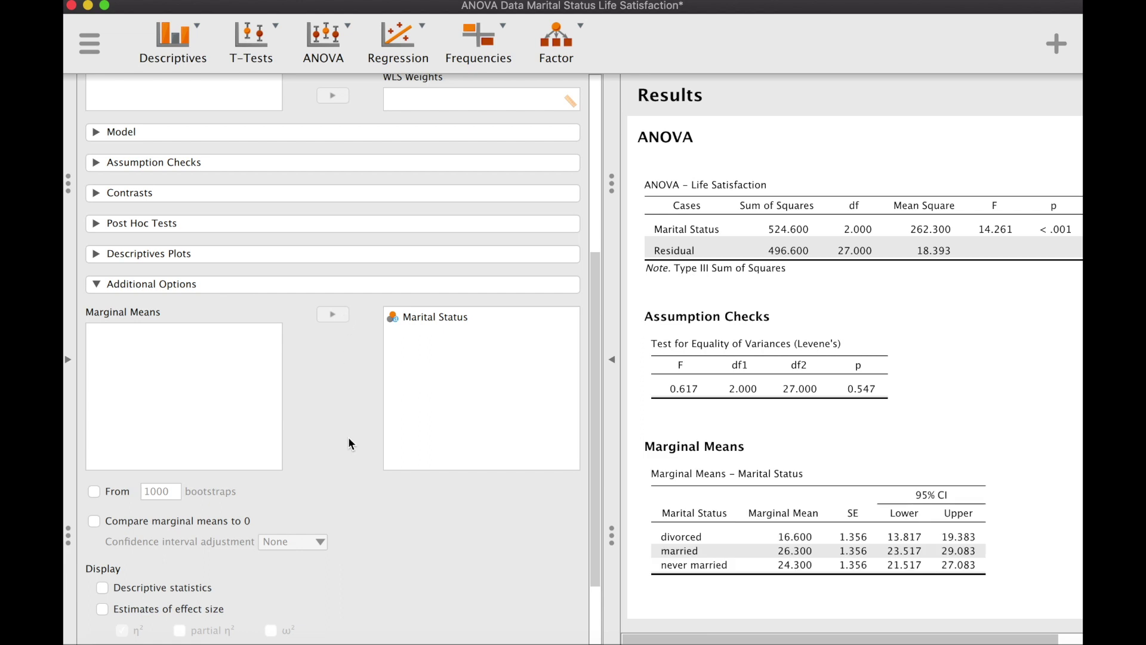
Display descriptive statistics and η² effect size estimates for the ANOVA.
scroll(348, 442, "down", 3)
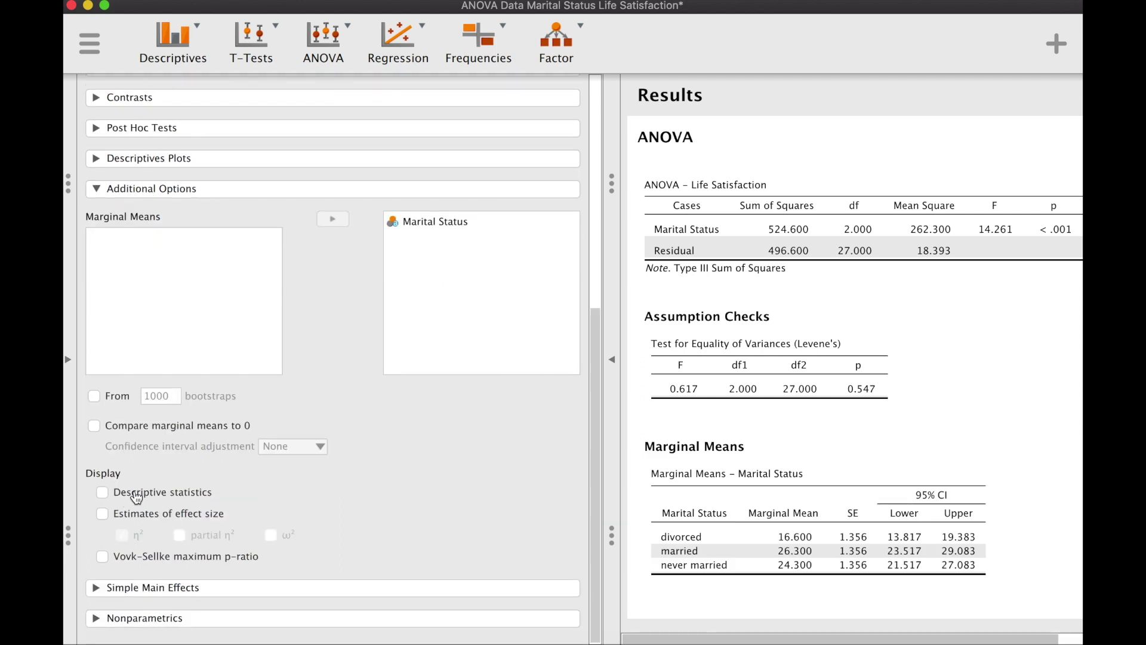
left_click(104, 493)
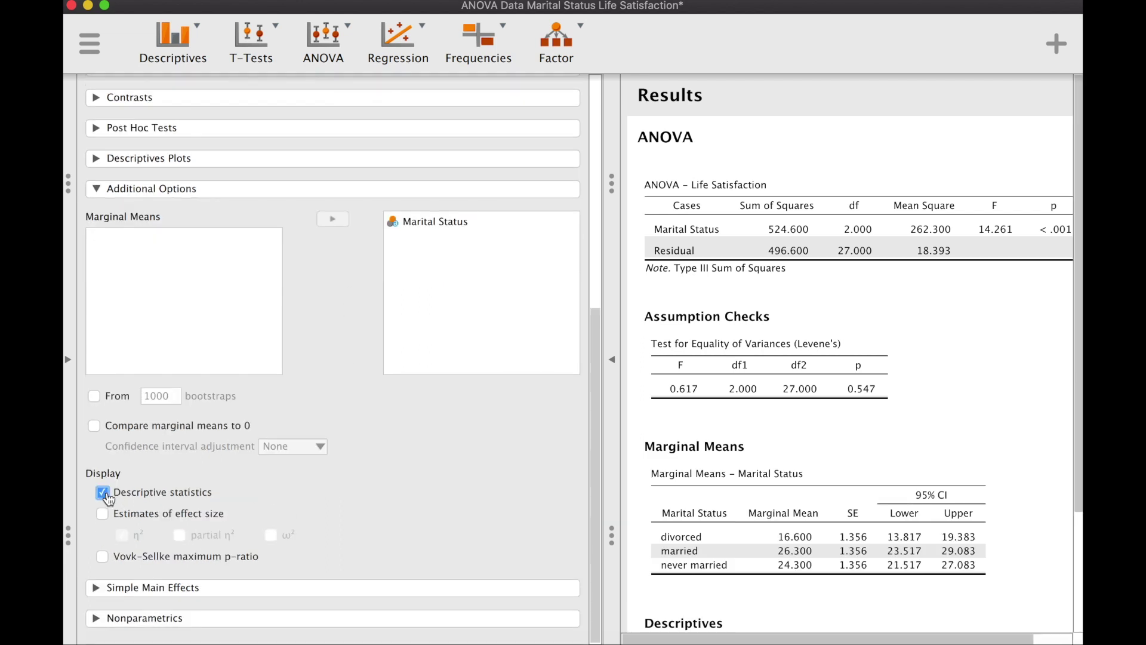
left_click(104, 515)
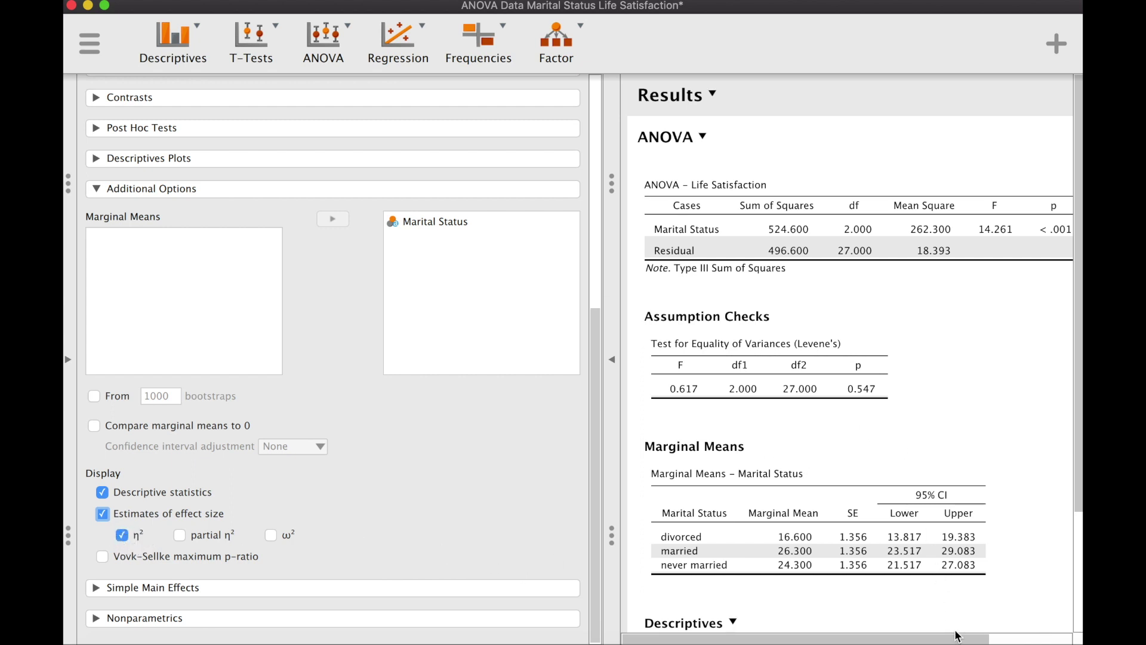
Examine the η² value in the ANOVA table and the marginal means and descriptives tables.
left_click_drag(957, 640, 1039, 640)
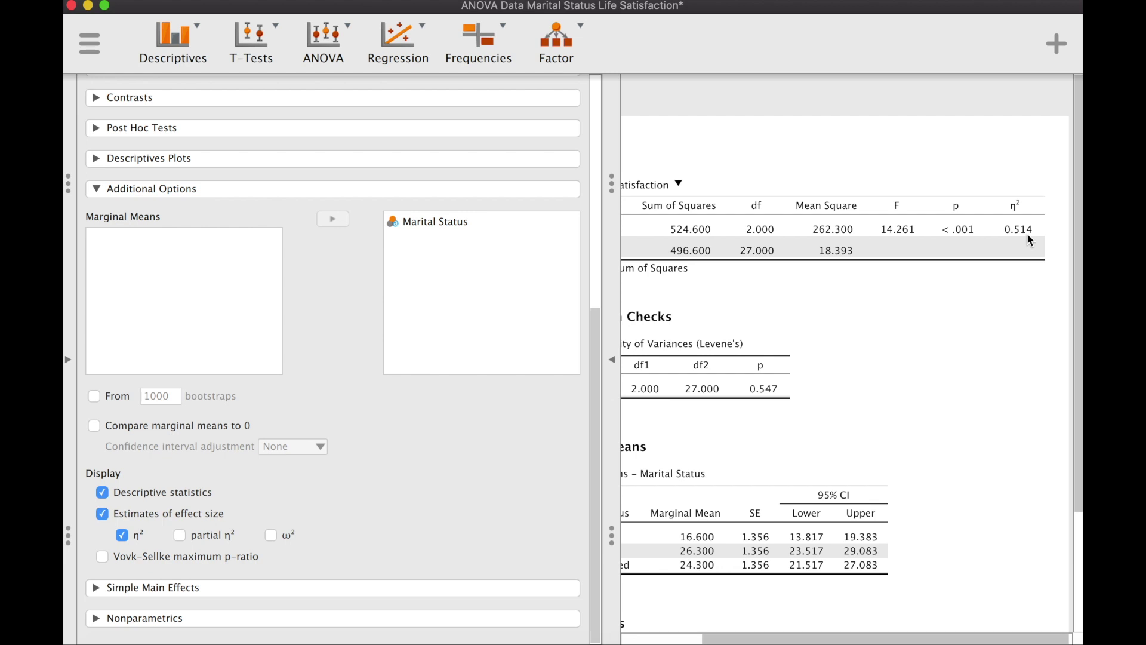
scroll(868, 292, "left", 5)
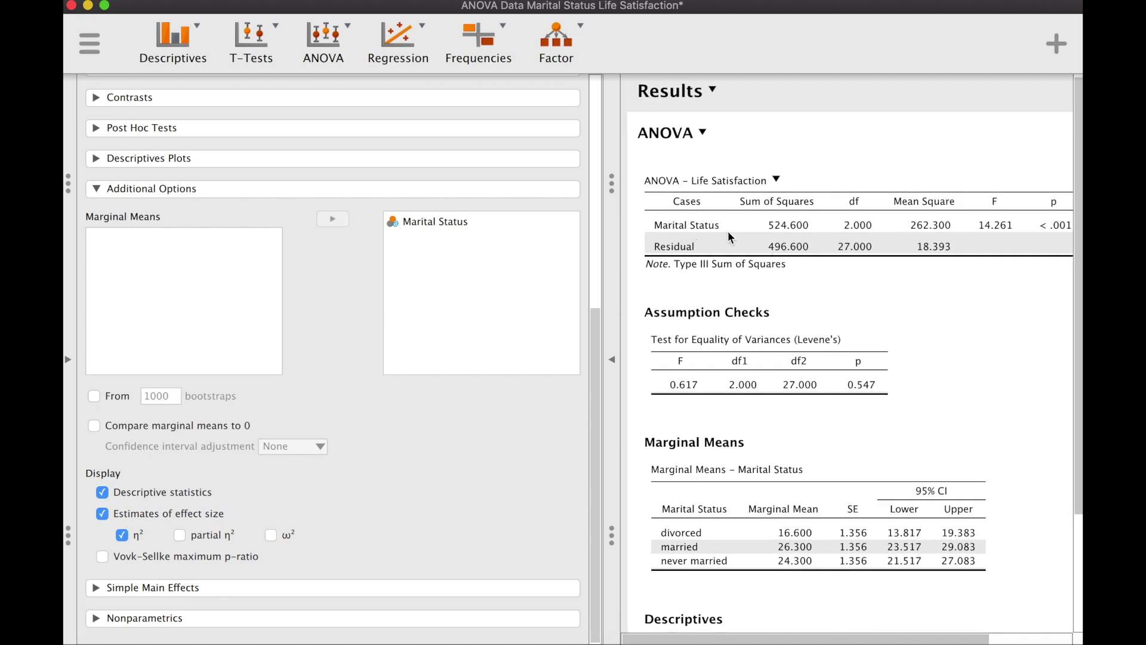
scroll(929, 335, "right", 3)
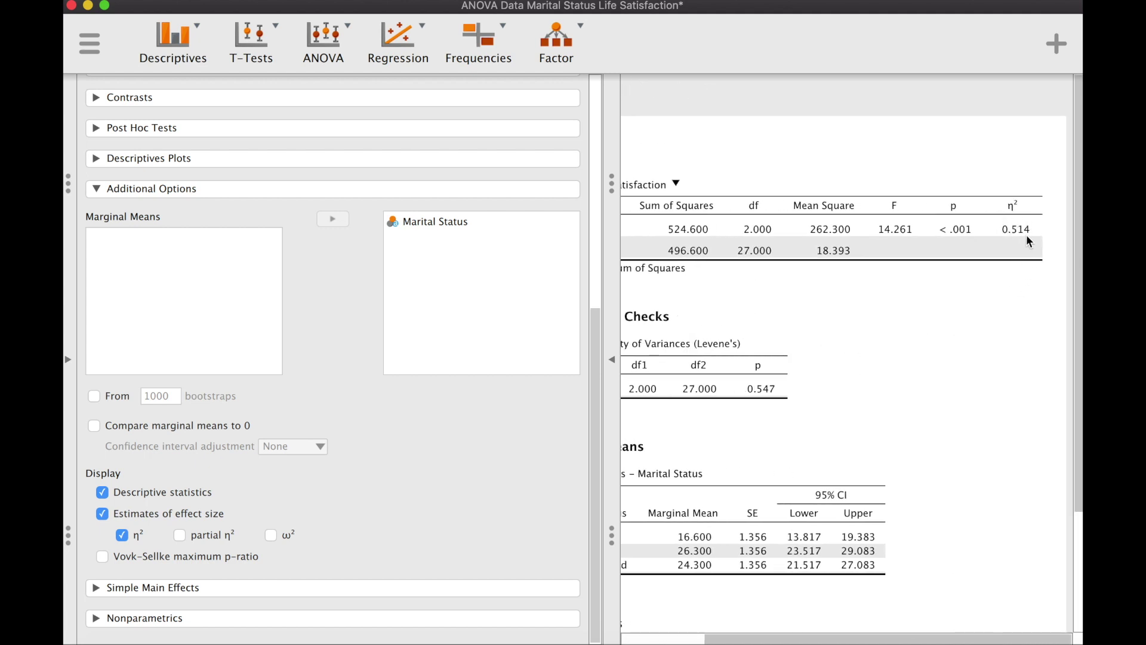
scroll(915, 289, "left", 3)
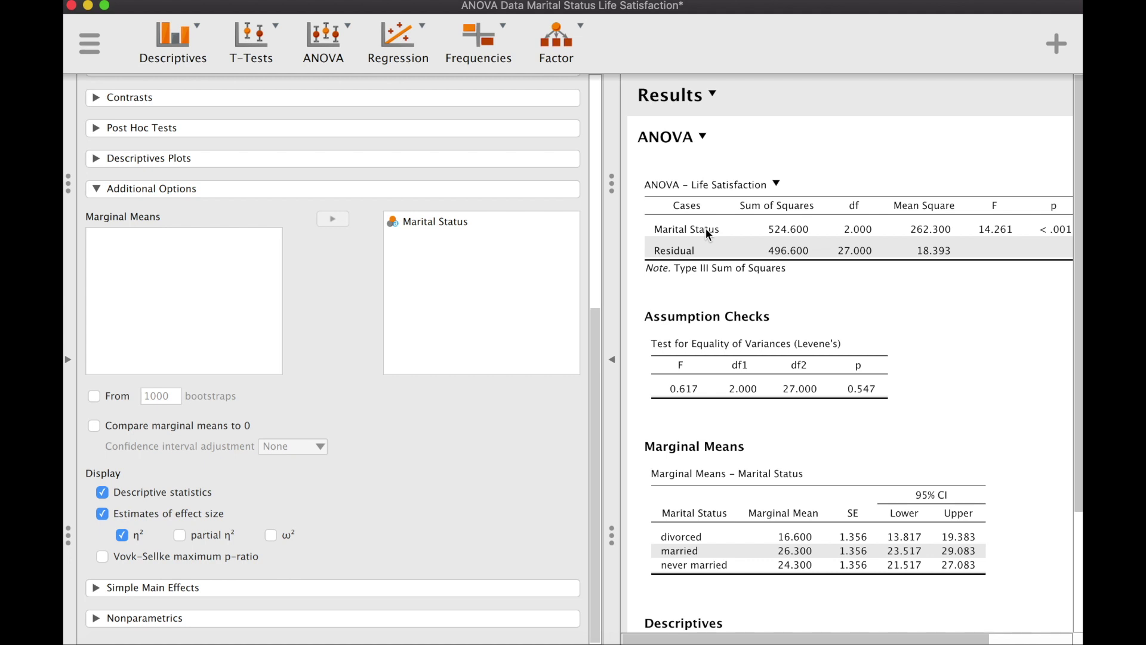
scroll(804, 413, "down", 3)
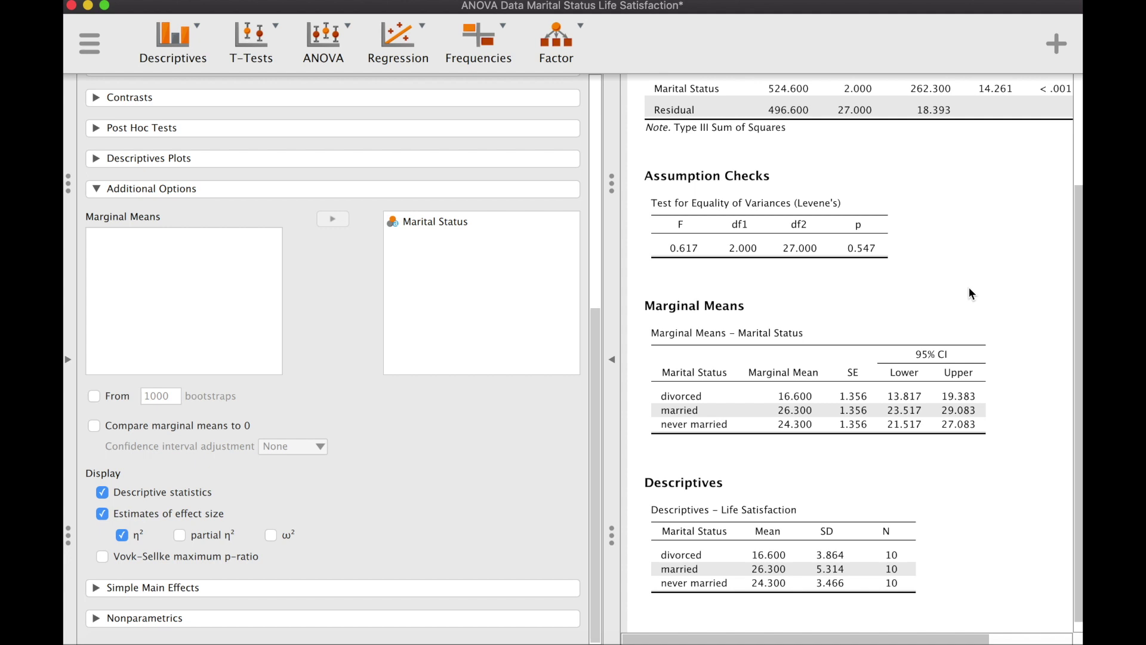
scroll(969, 289, "down", 1)
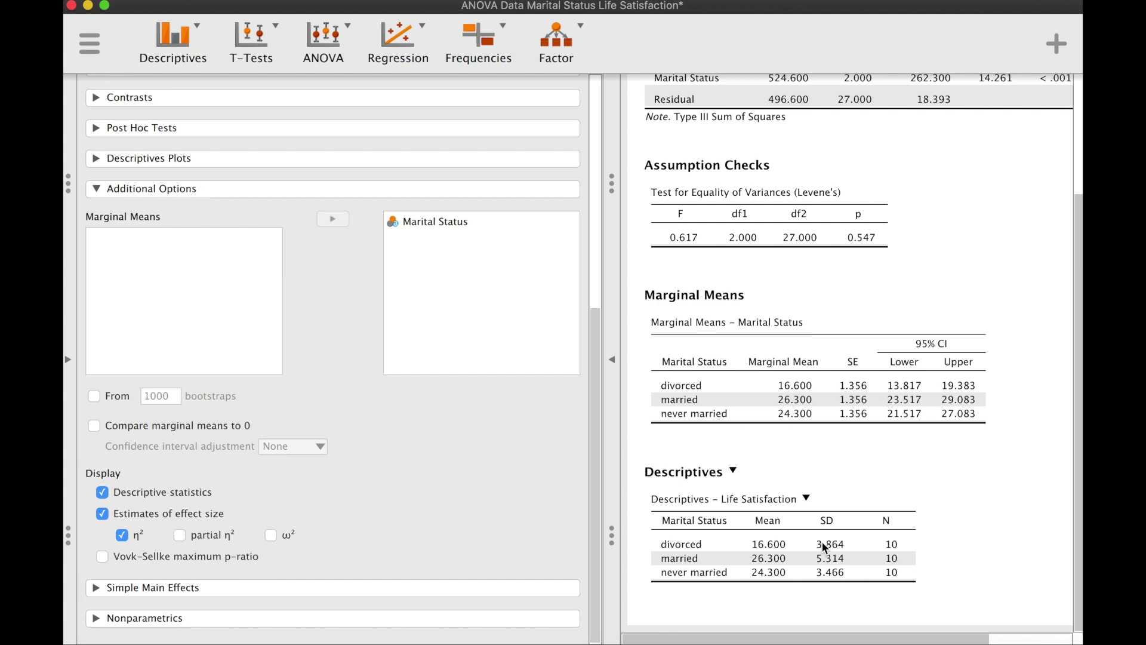
Create a descriptives plot with Marital Status on the horizontal axis and view it in the results.
scroll(454, 481, "up", 3)
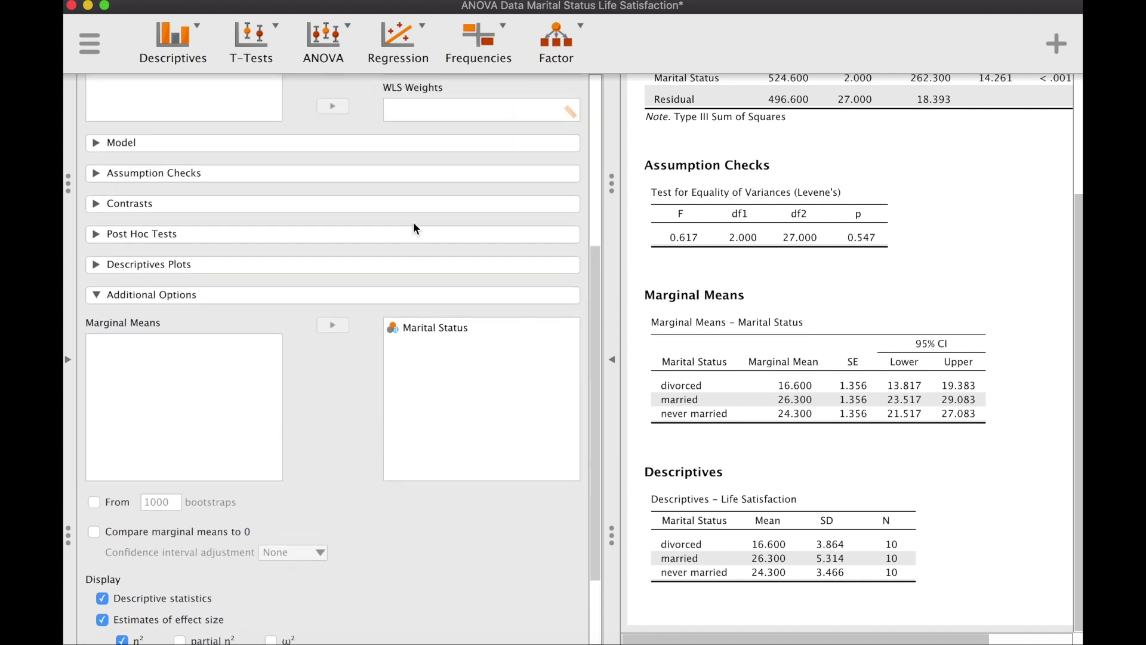
left_click(97, 265)
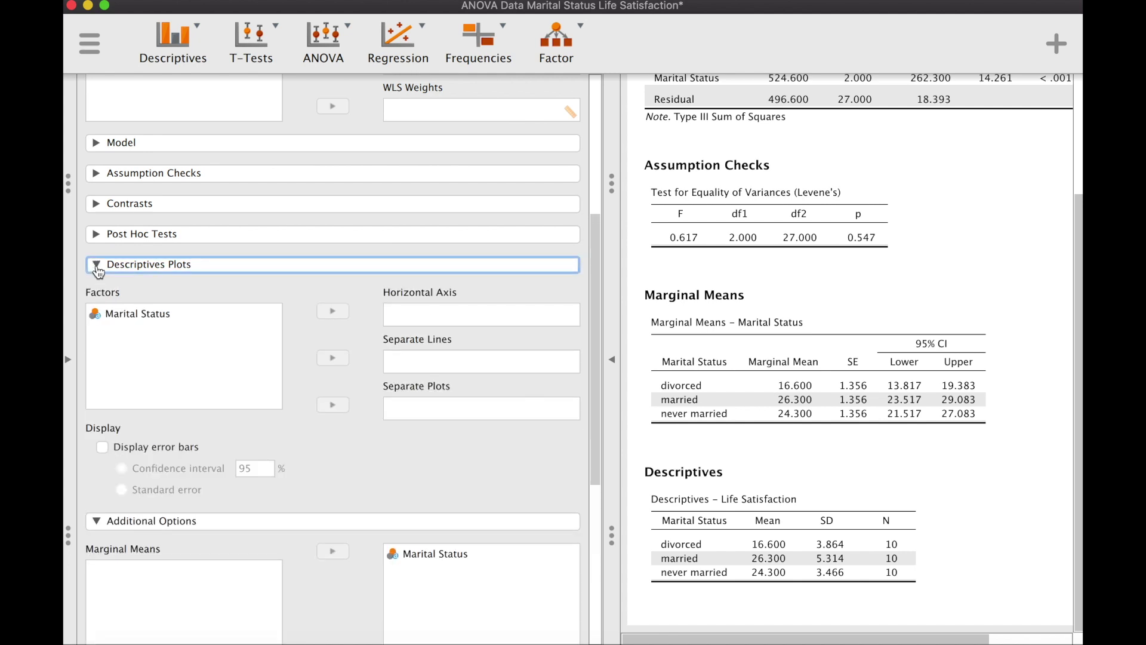
left_click(147, 318)
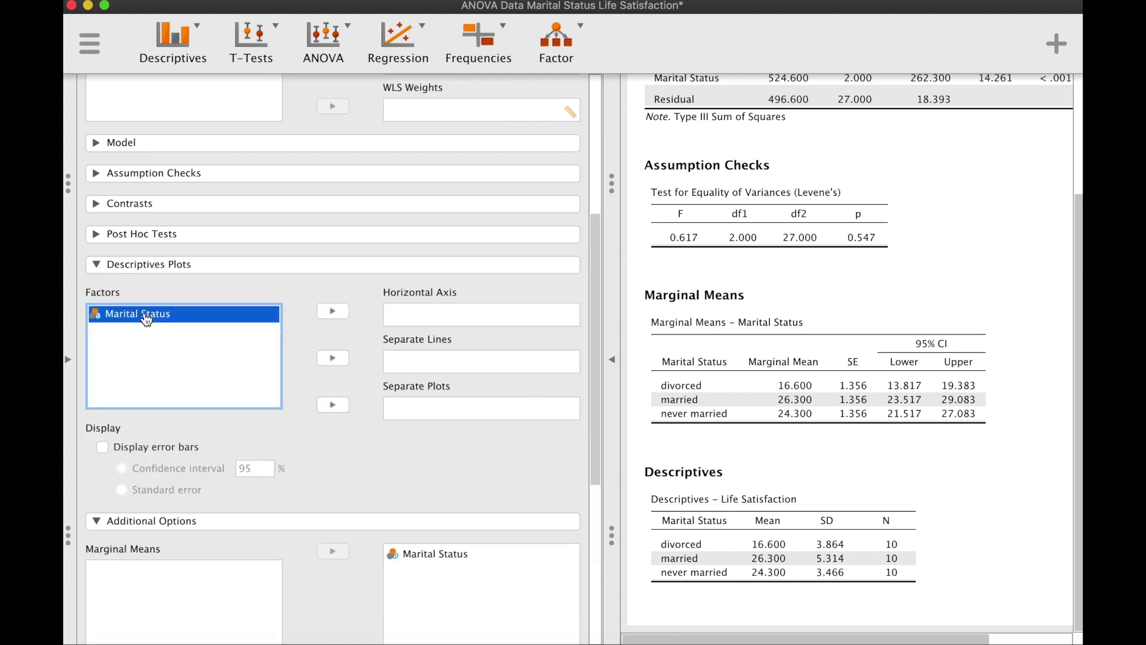
left_click(332, 312)
scroll(673, 482, "down", 5)
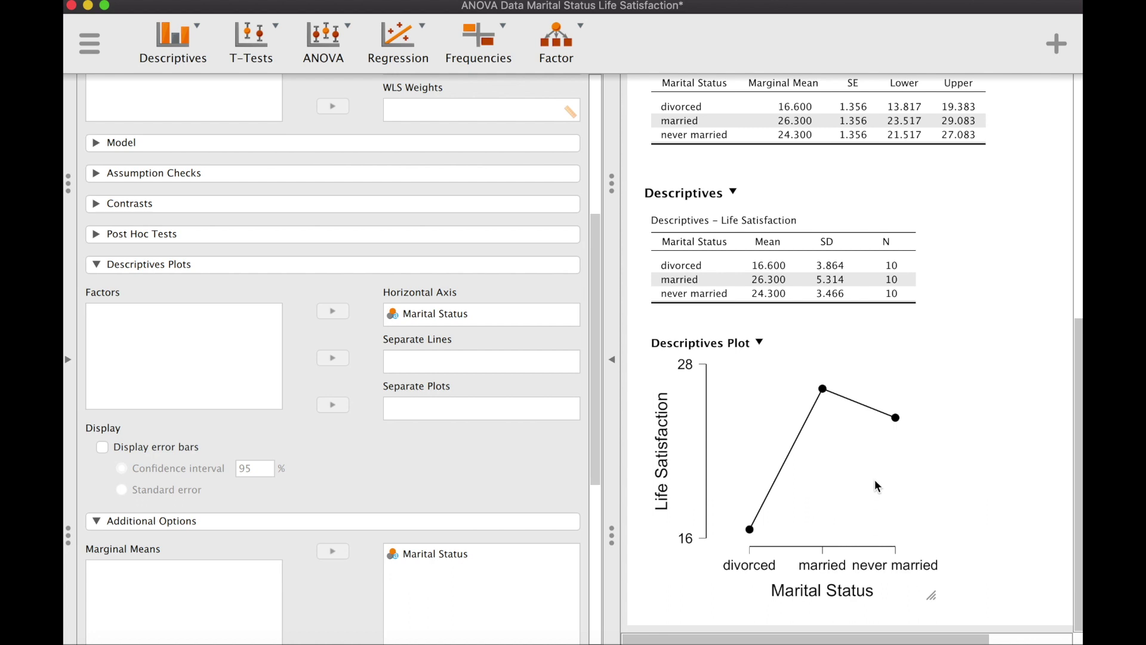
scroll(790, 468, "up", 2)
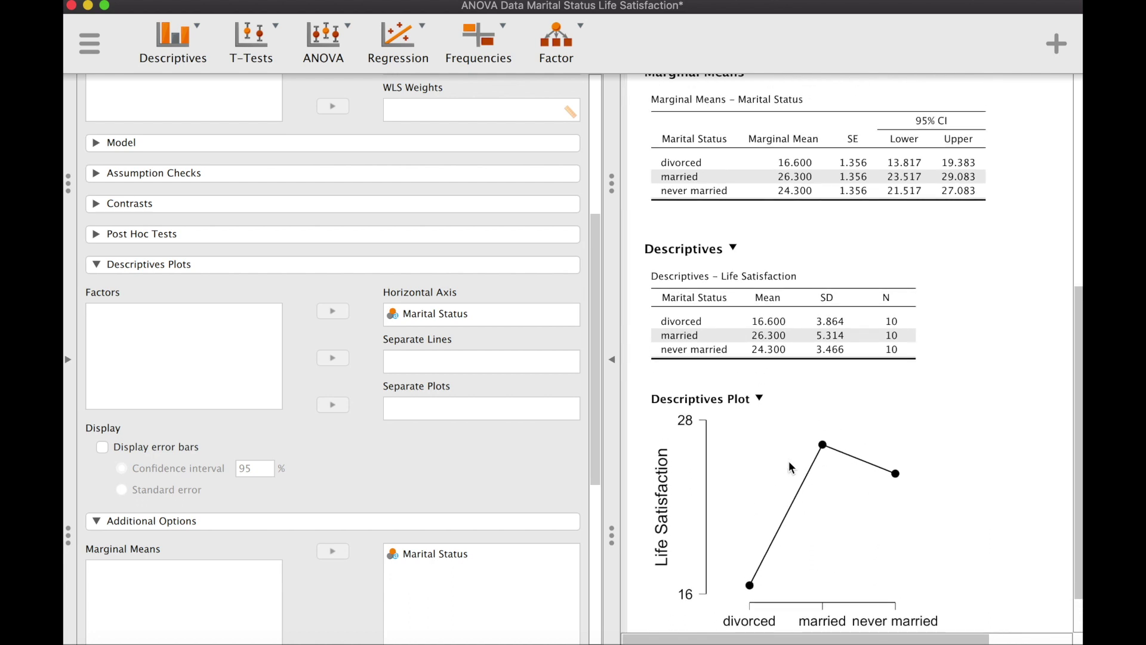
Add error bars with a 95% confidence interval to the descriptives plot and widen the plot.
left_click(173, 449)
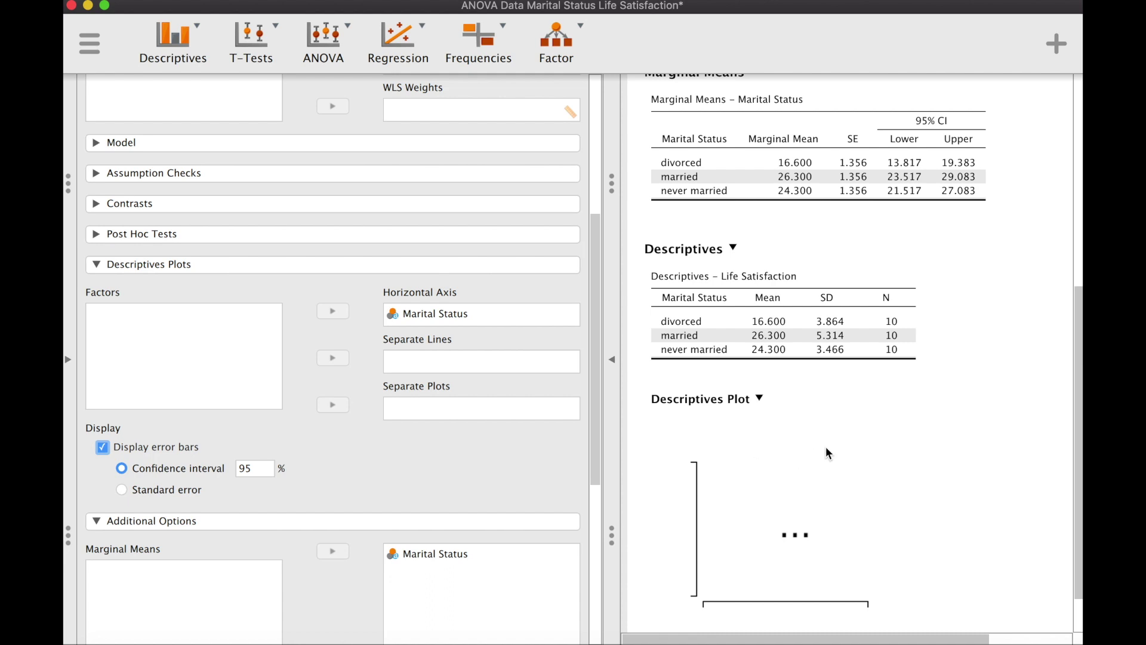
scroll(826, 447, "down", 2)
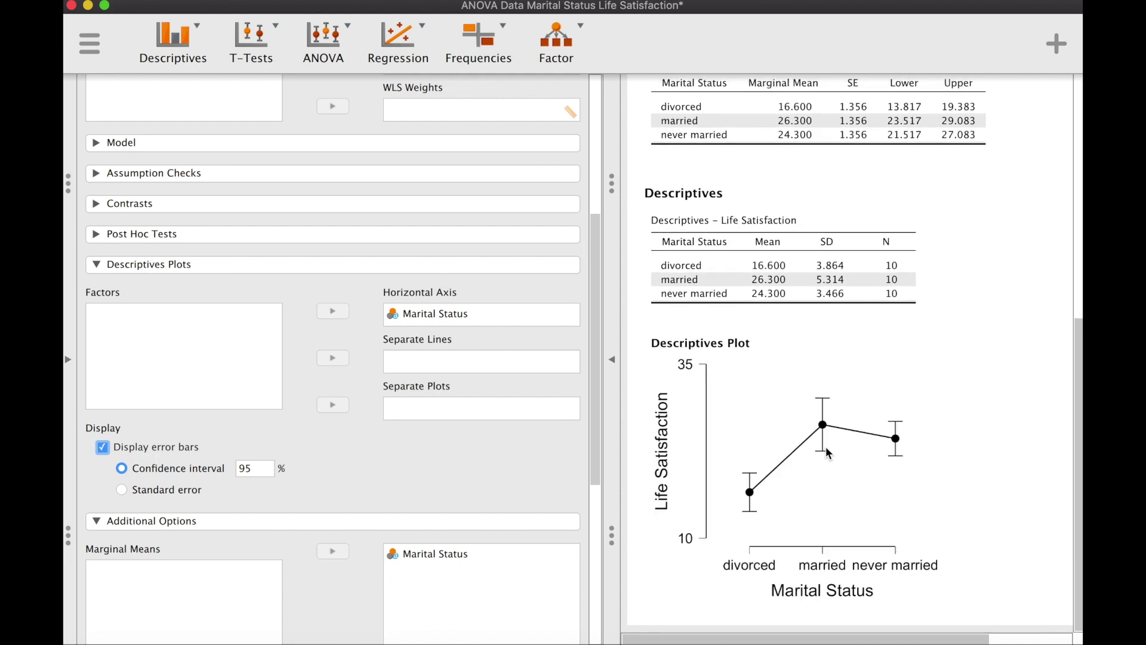
left_click_drag(932, 596, 985, 602)
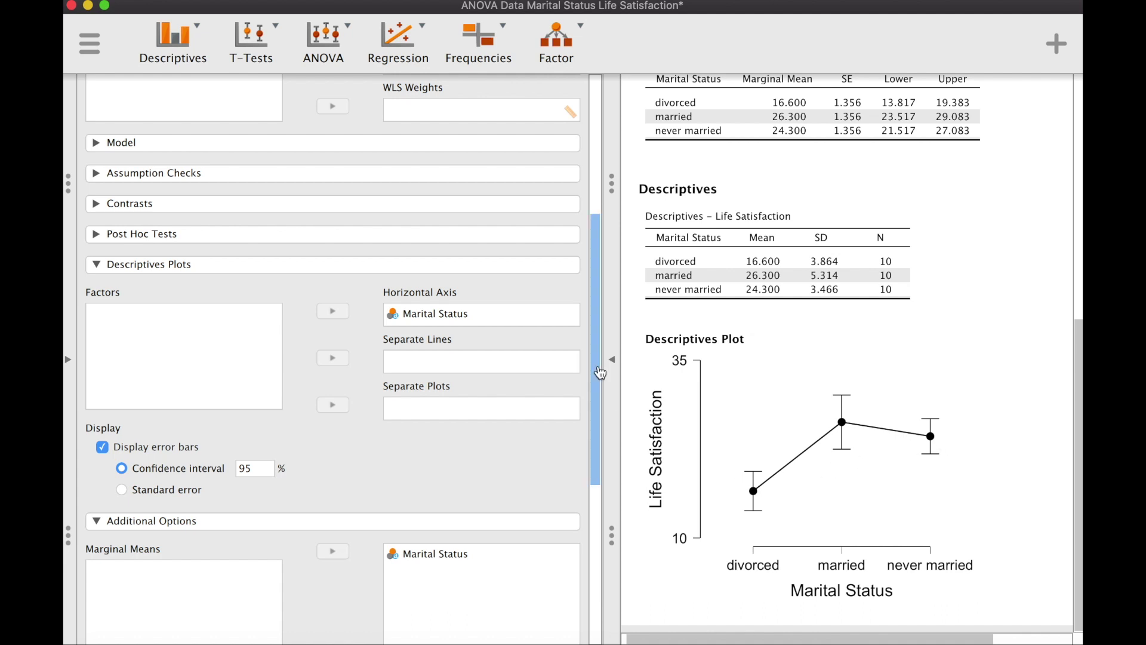
Add a standard post hoc test for Marital Status with the Tukey correction.
scroll(598, 373, "down", 10)
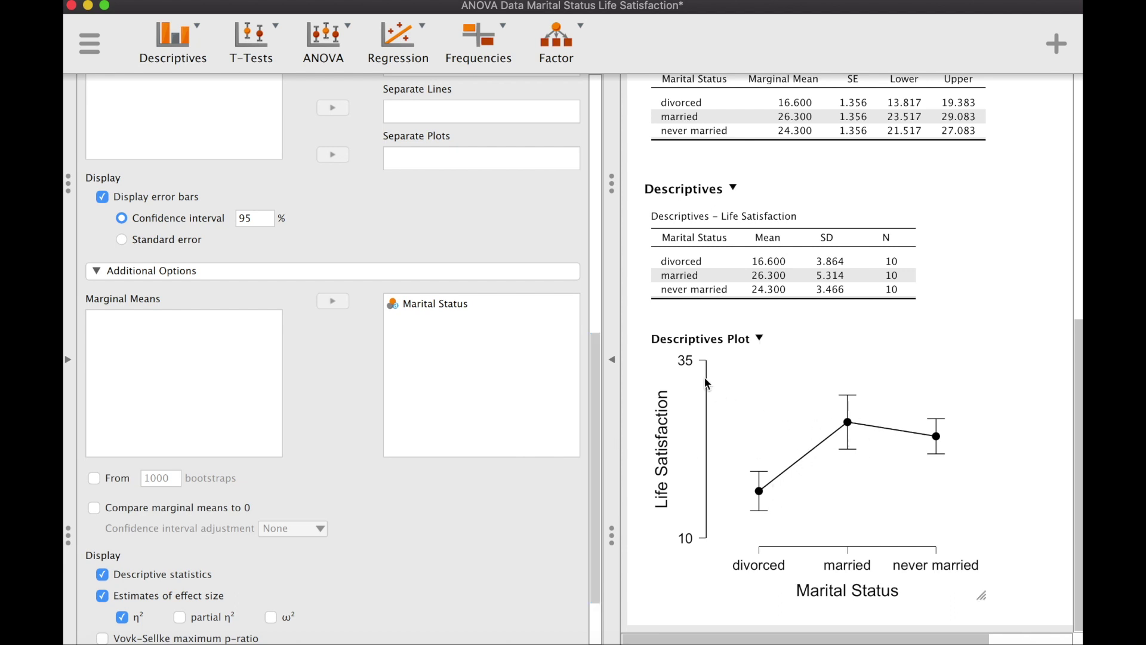
left_click_drag(598, 394, 596, 429)
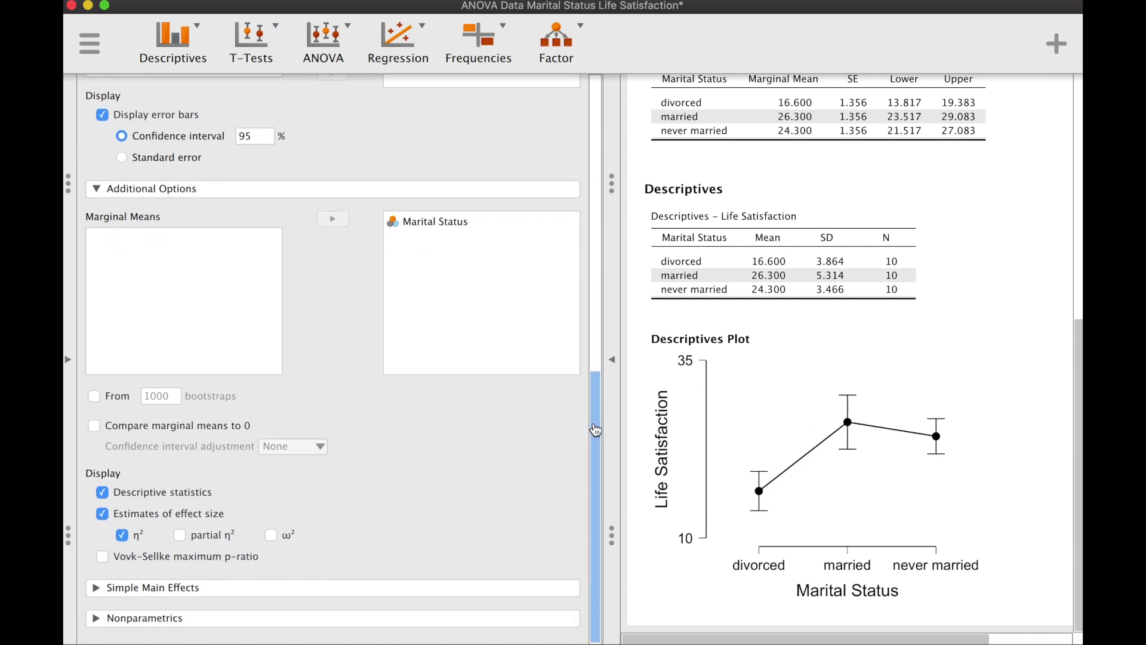
scroll(222, 282, "up", 10)
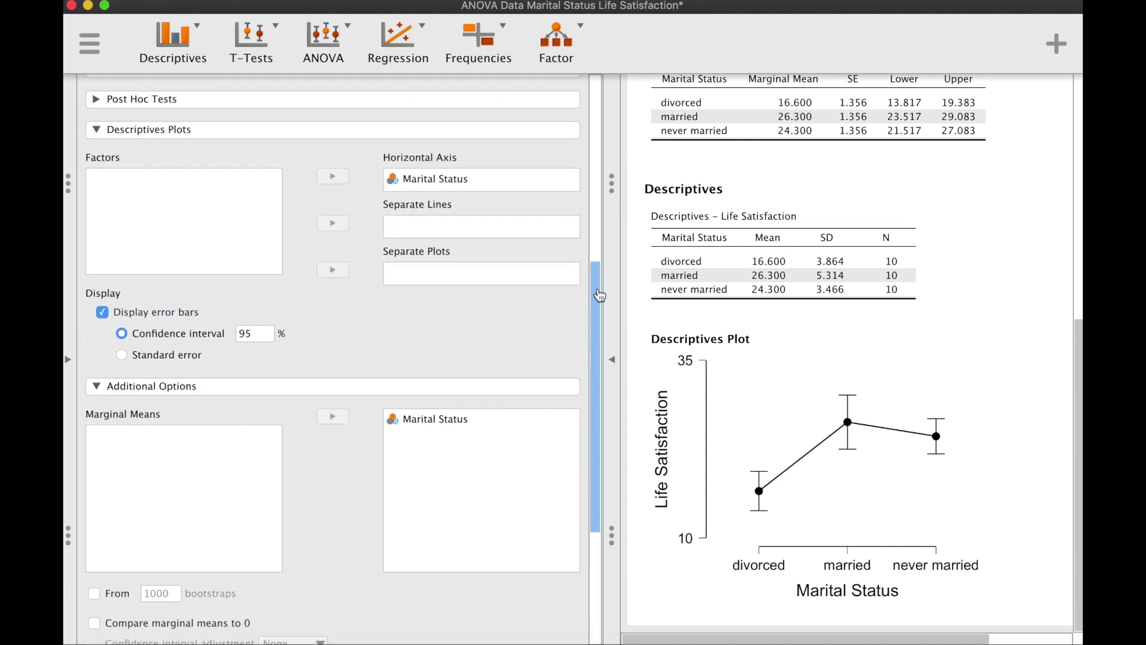
left_click(102, 225)
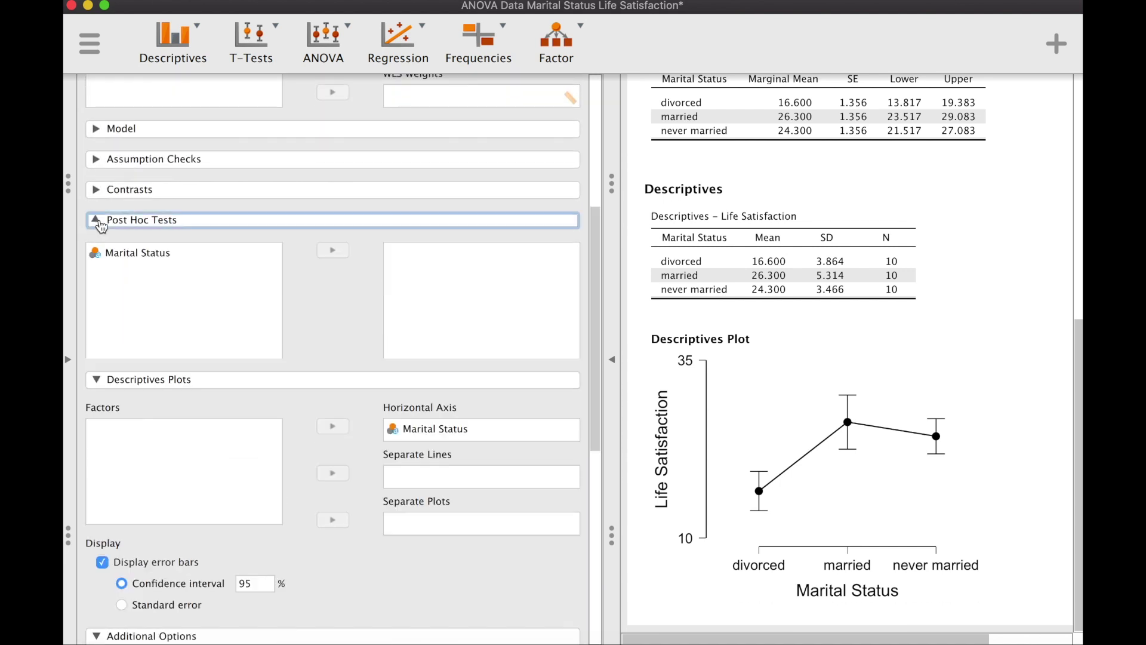
left_click(133, 253)
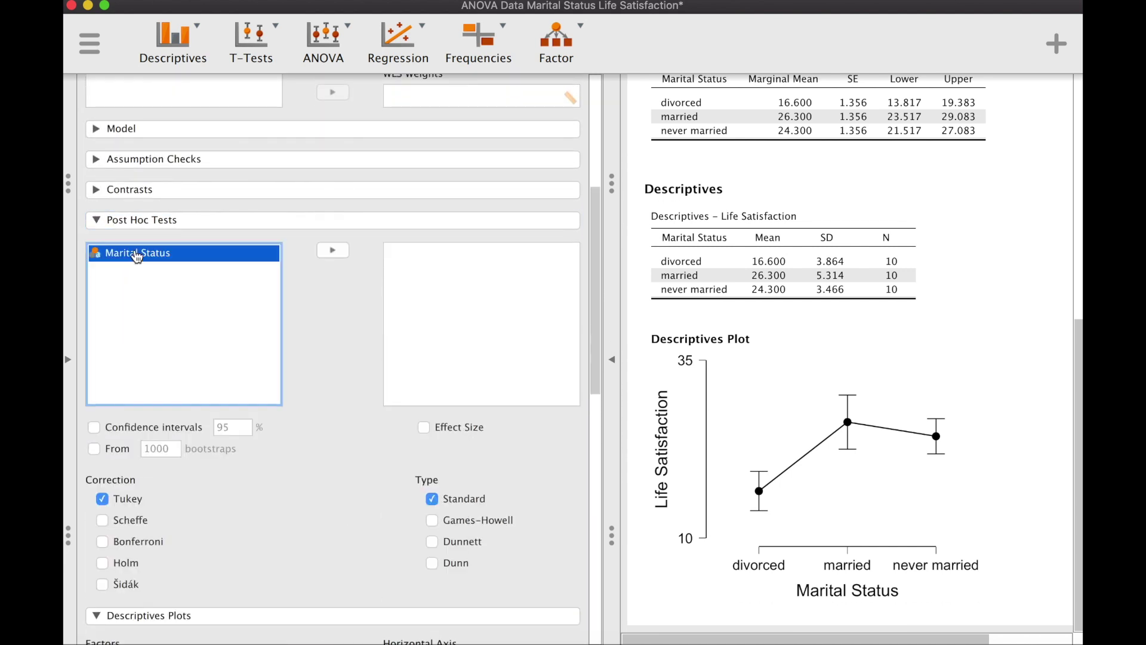
left_click(332, 251)
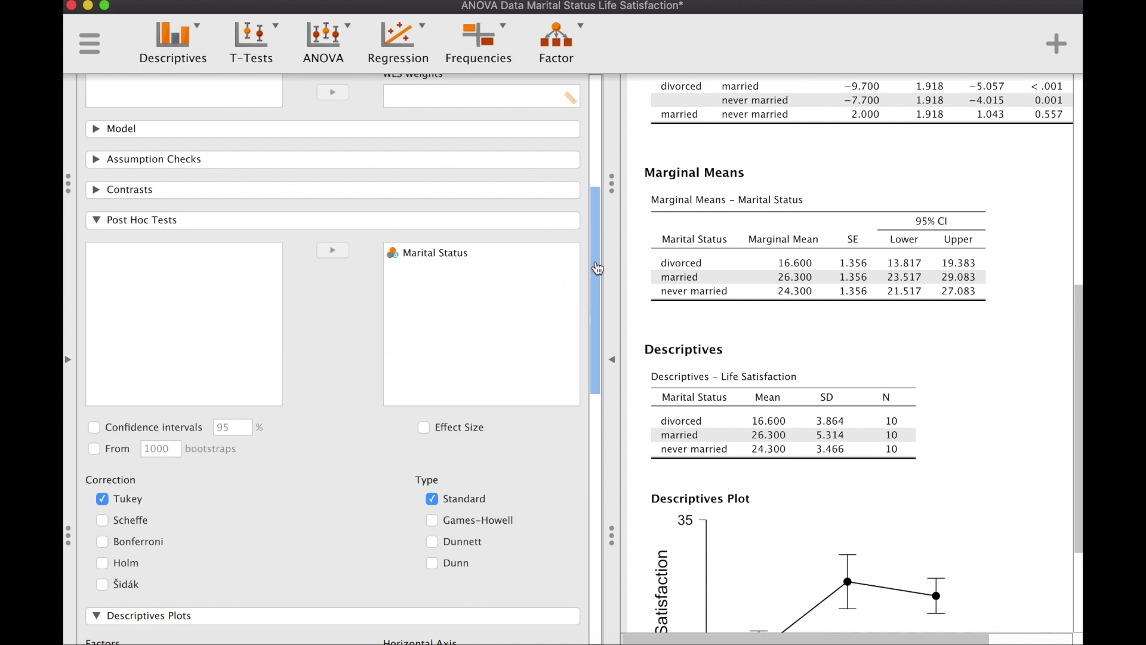
Examine the Tukey post hoc comparisons for each pair of marital status groups against the descriptives plot, and review the ANOVA and Levene's tables.
left_click_drag(597, 269, 595, 316)
scroll(857, 353, "down", 5)
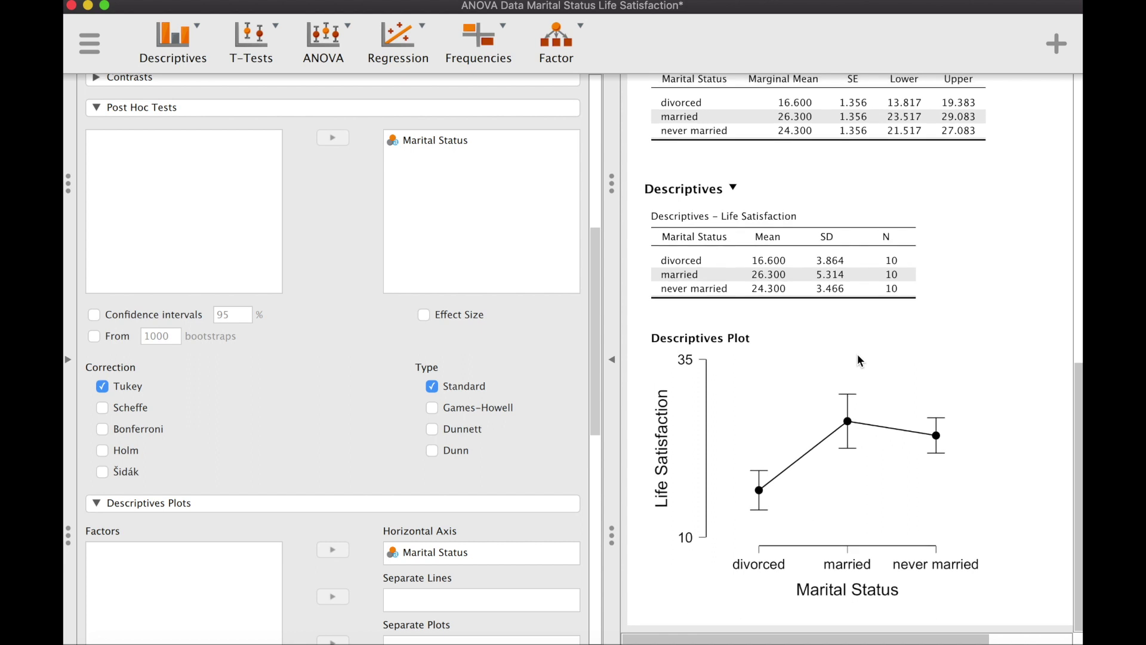
scroll(858, 354, "up", 7)
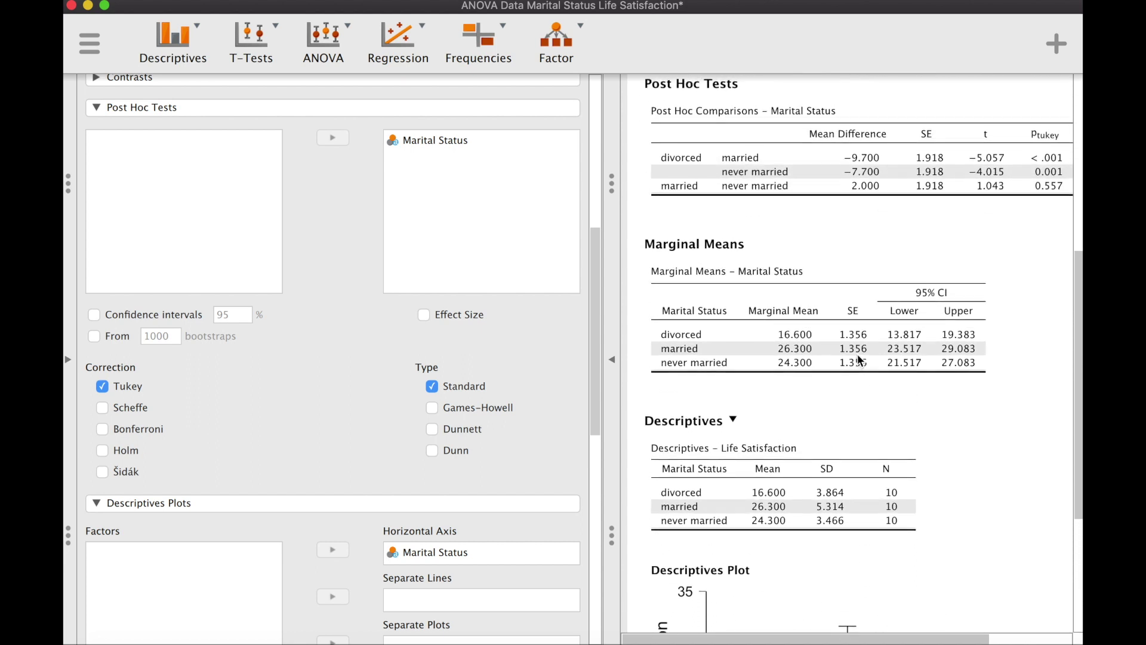
scroll(859, 358, "up", 2)
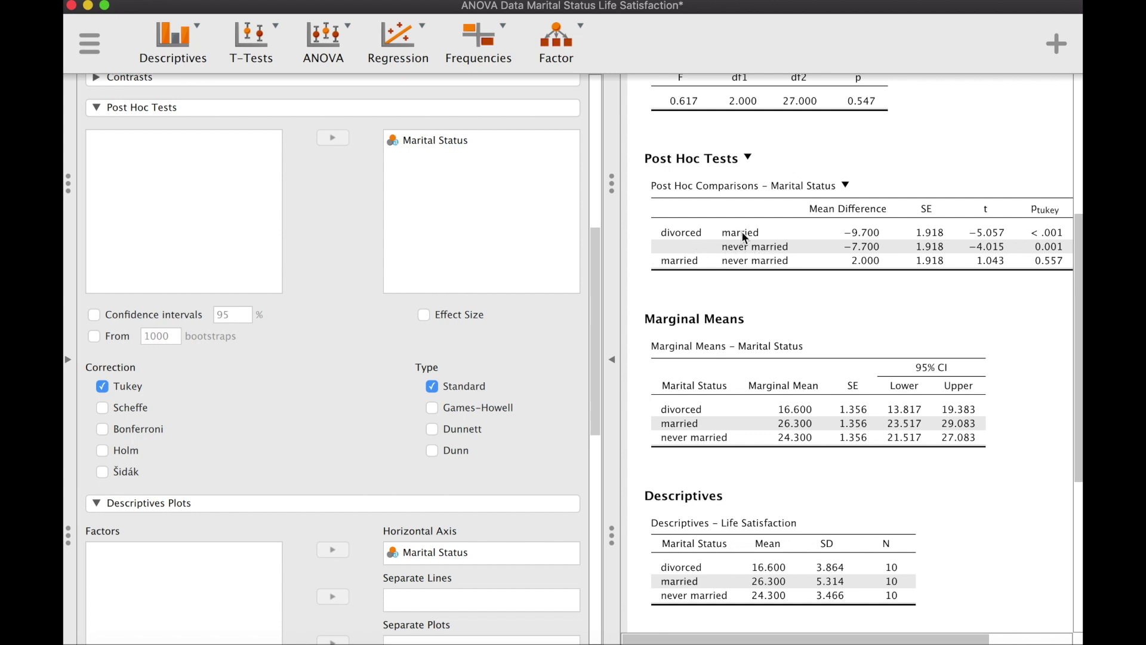
scroll(741, 231, "down", 5)
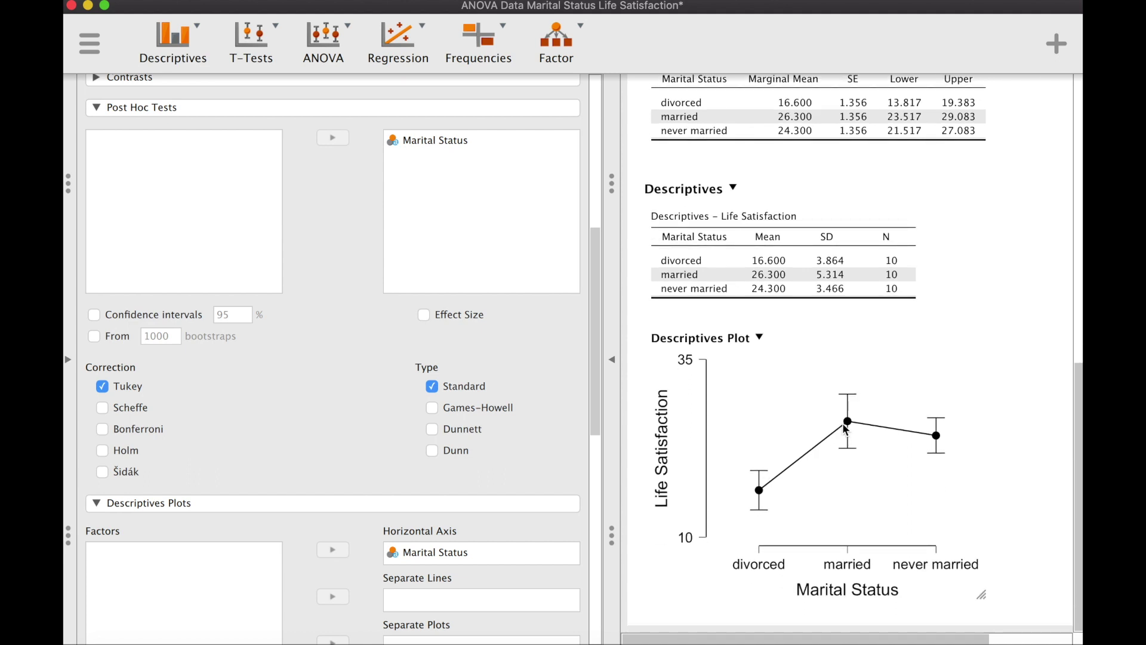
scroll(851, 425, "up", 5)
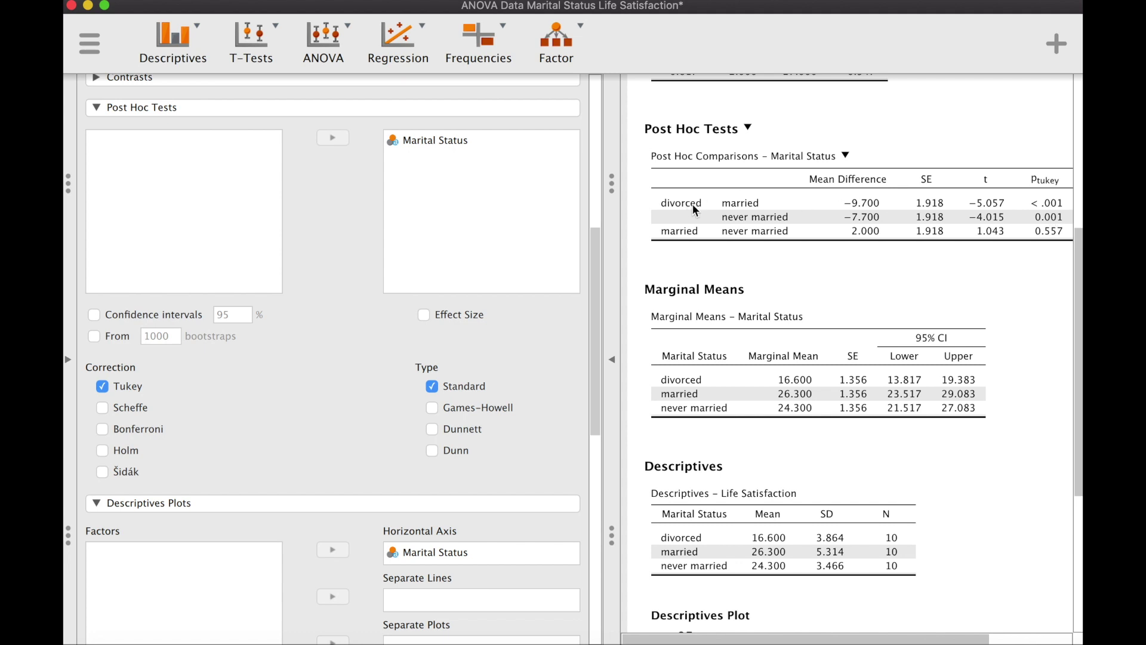
scroll(740, 217, "down", 5)
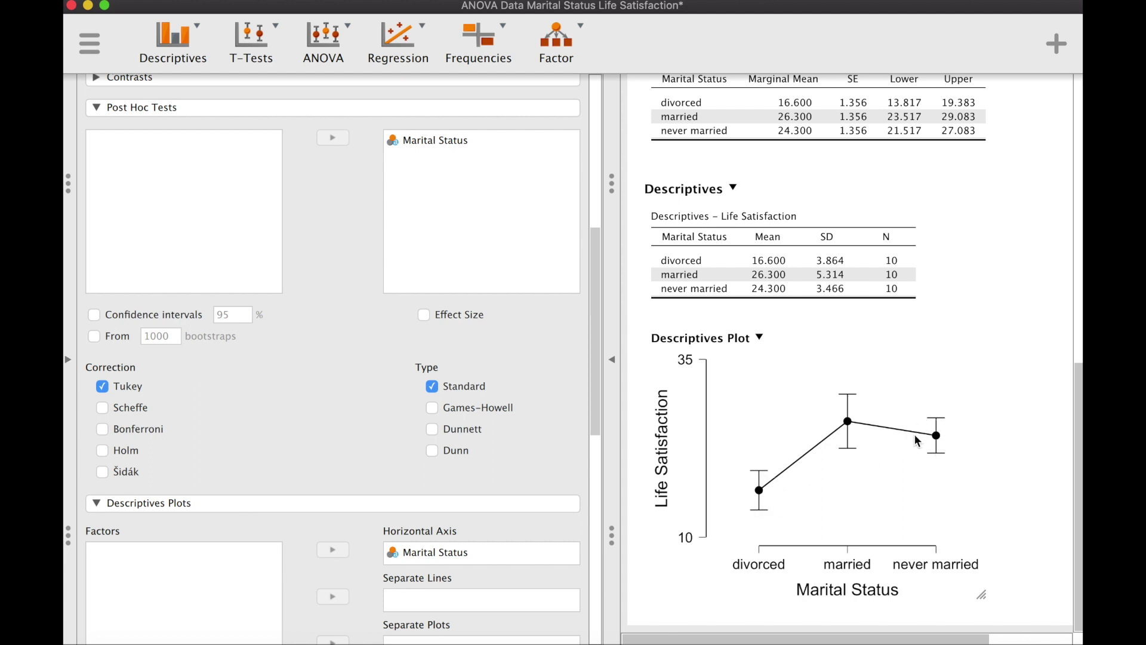
scroll(945, 435, "up", 5)
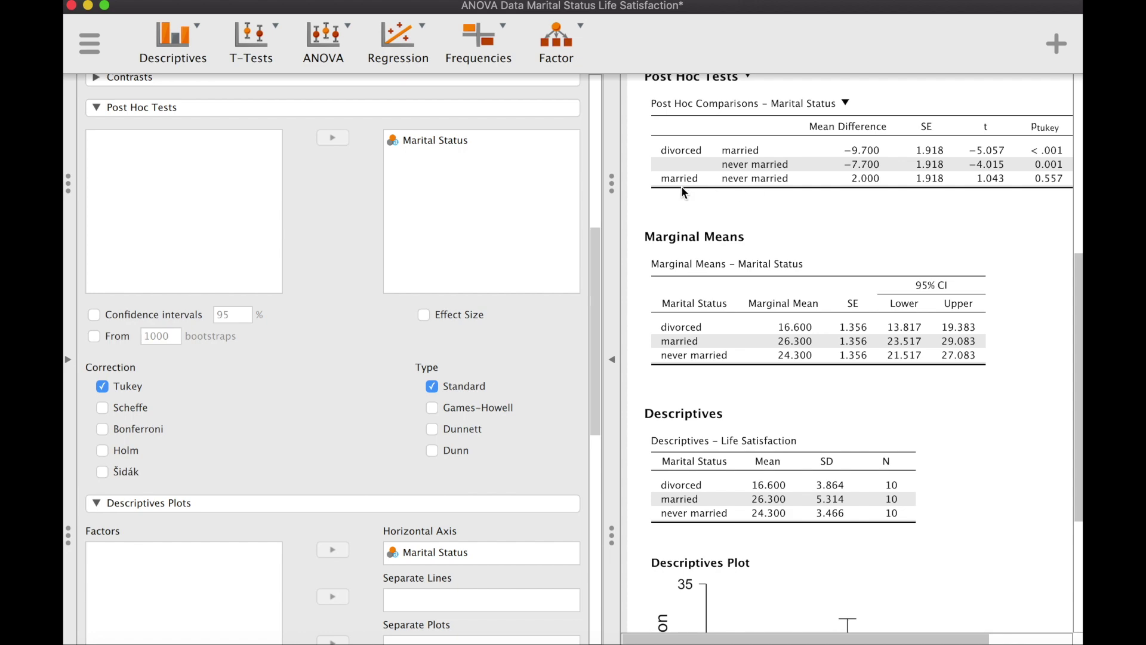
scroll(763, 183, "down", 5)
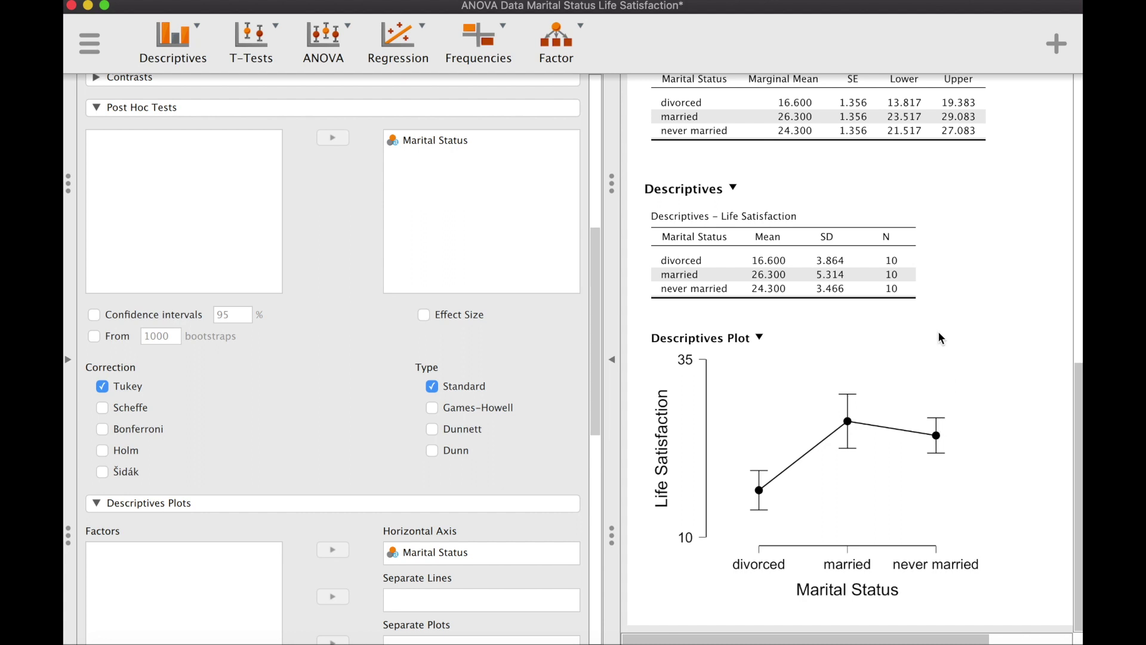
scroll(942, 333, "up", 5)
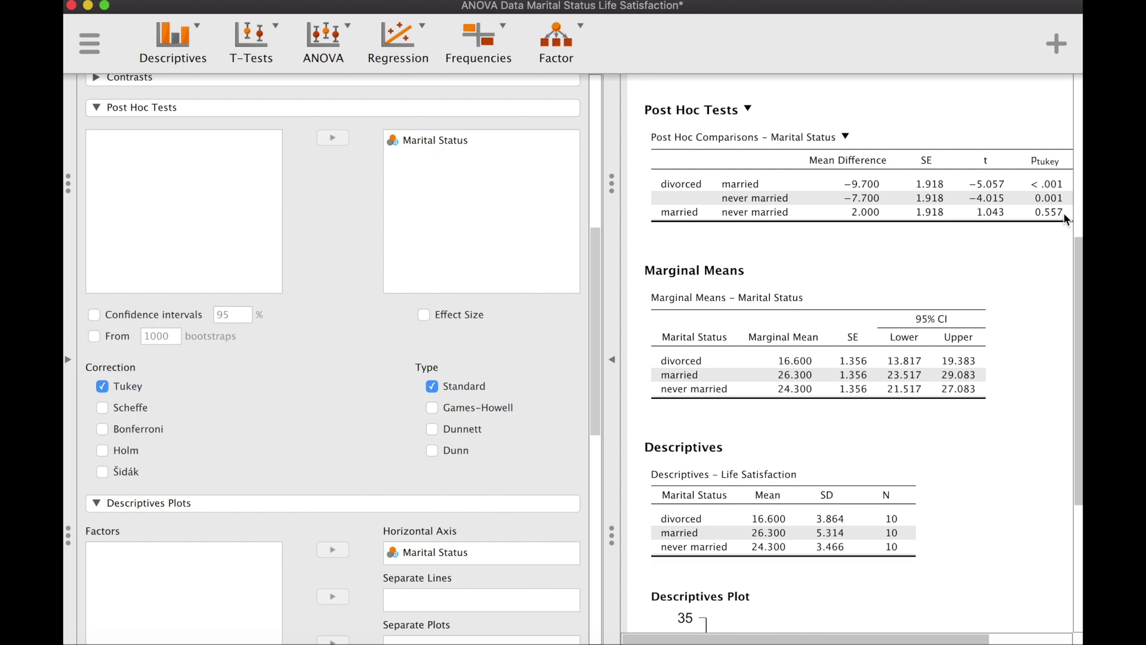
scroll(946, 326, "down", 5)
scroll(946, 327, "down", 2)
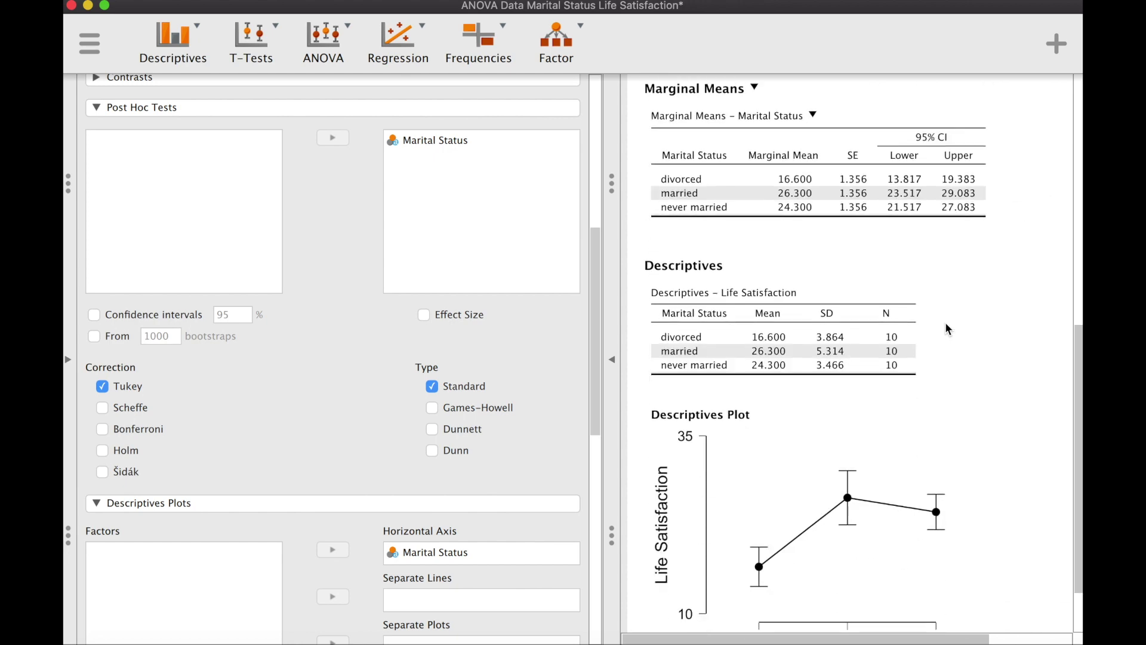
scroll(946, 327, "up", 10)
scroll(946, 327, "up", 4)
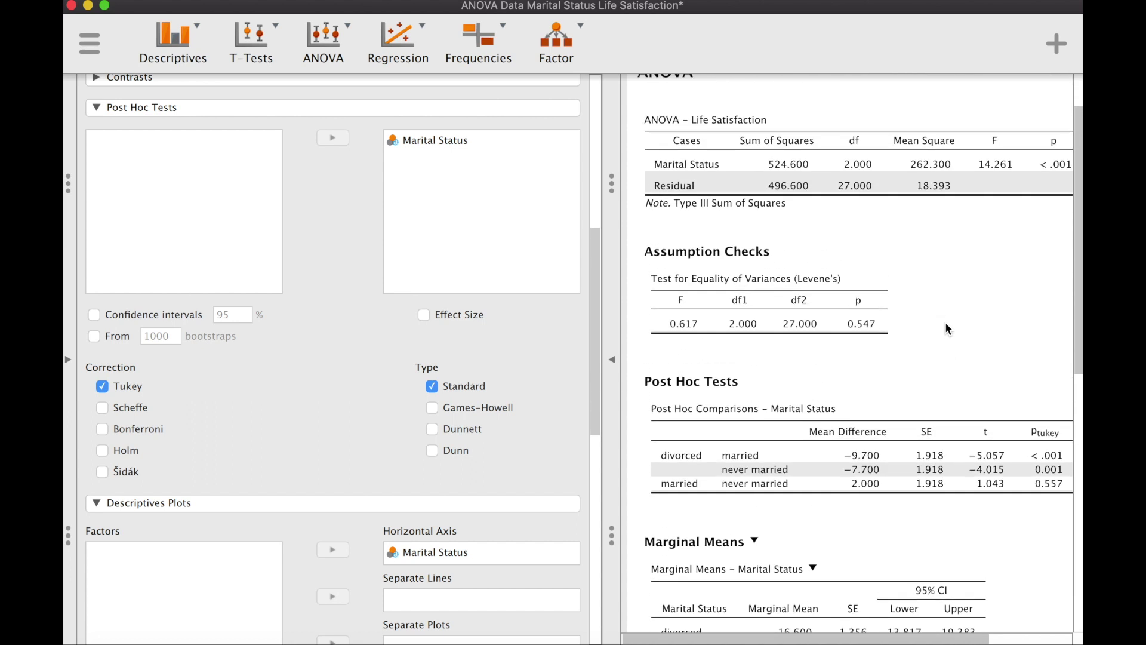